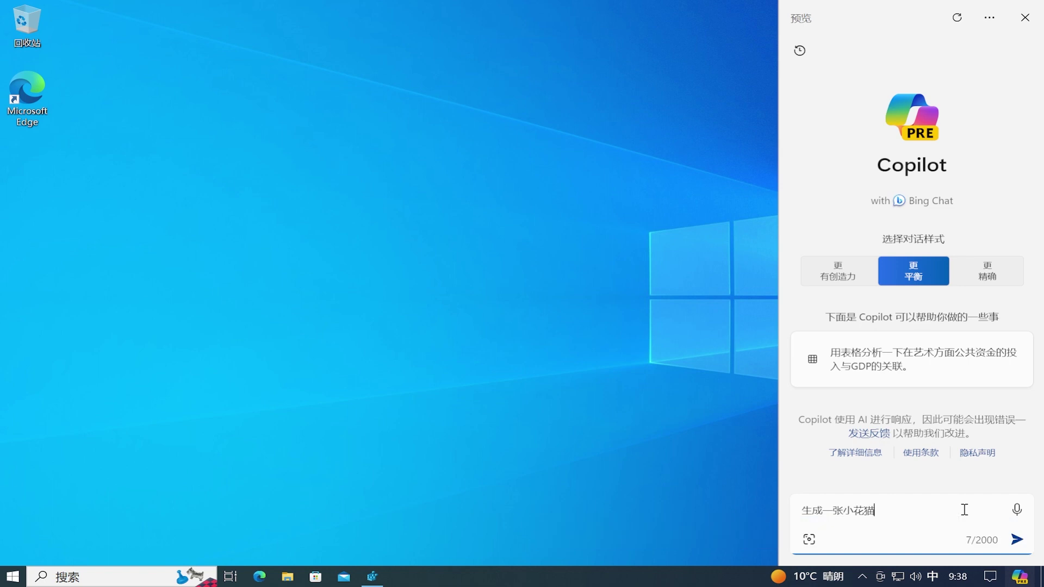
# - Complete the Copilot prompt as "生成一张小花猫在花园里的图片" and send it
pyautogui.write('hu')
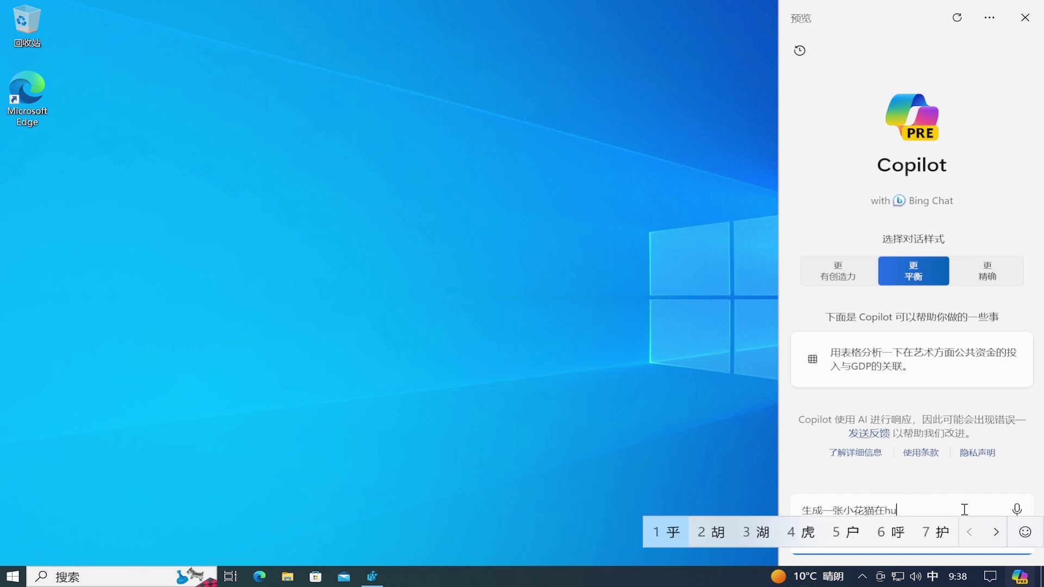
pyautogui.write('a')
pyautogui.write('yuanli')
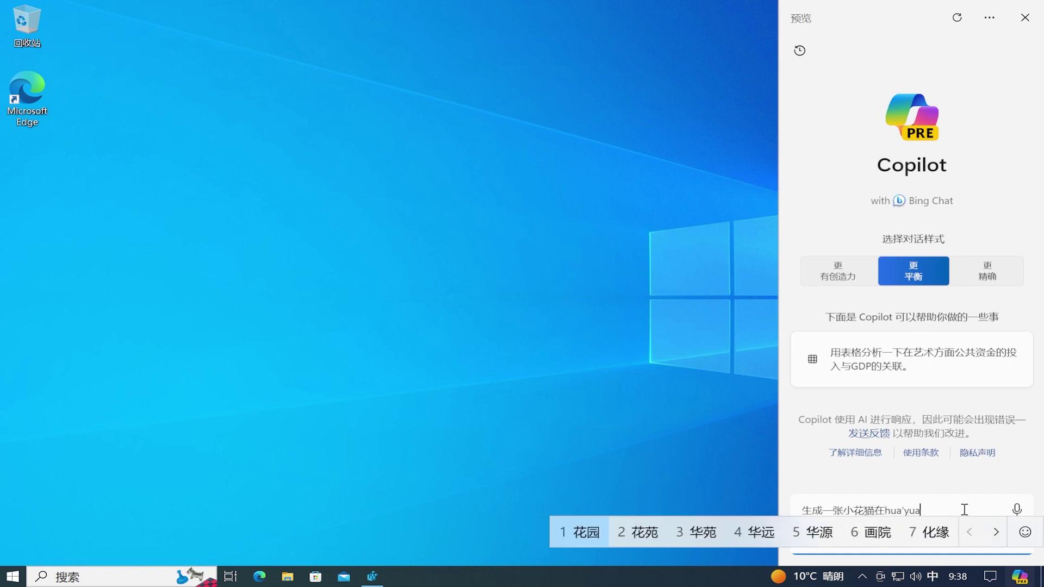
pyautogui.press('space')
pyautogui.write('d')
pyautogui.press('space')
pyautogui.write('tupian')
pyautogui.press('space')
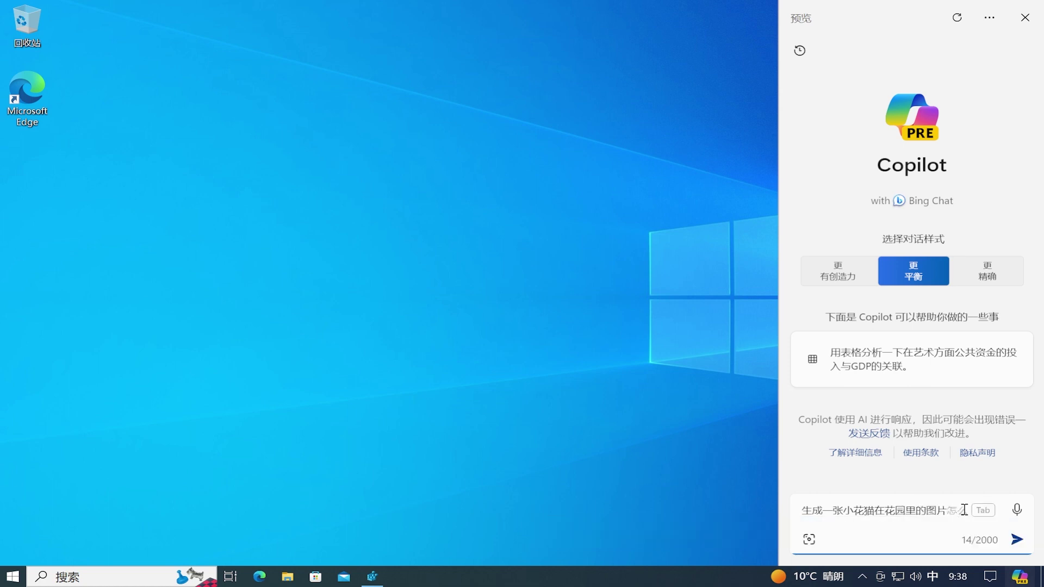
pyautogui.press('Return')
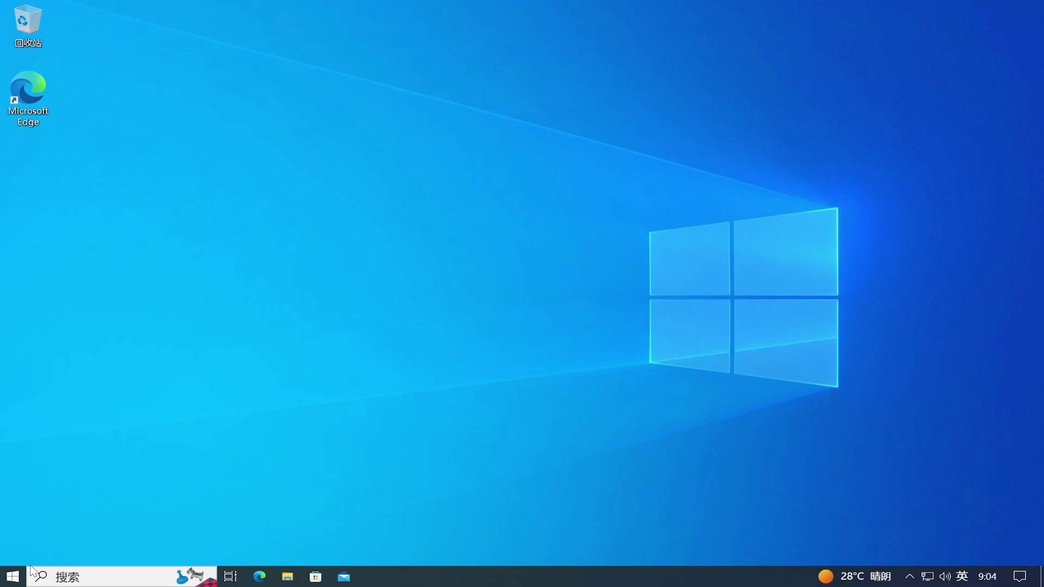
# - From the Windows 预览体验计划 settings, set the diagnostic data level to 可选诊断数据 and return to the programme page
pyautogui.click(13, 575)
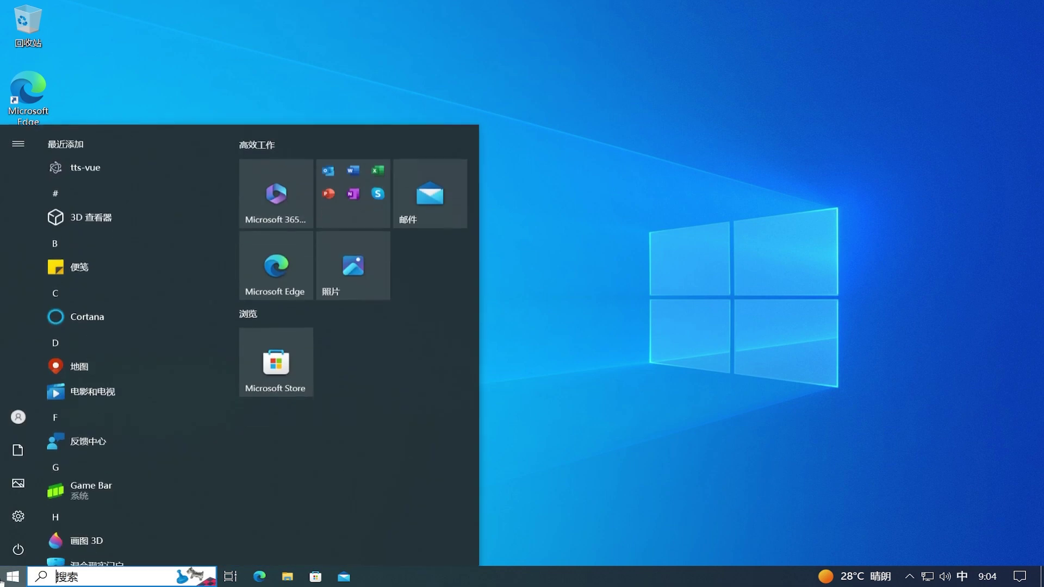
pyautogui.click(18, 518)
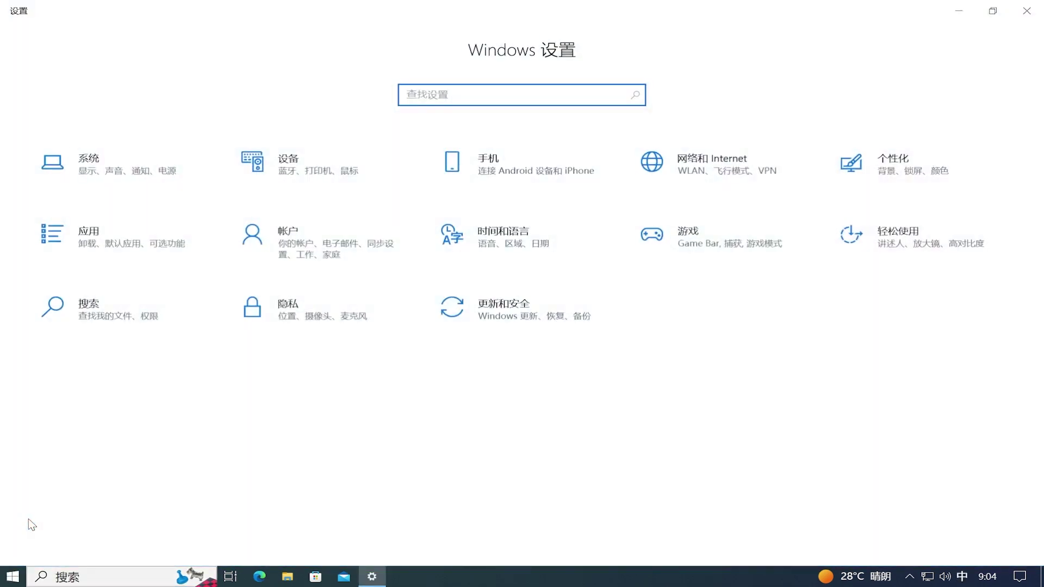
pyautogui.click(509, 306)
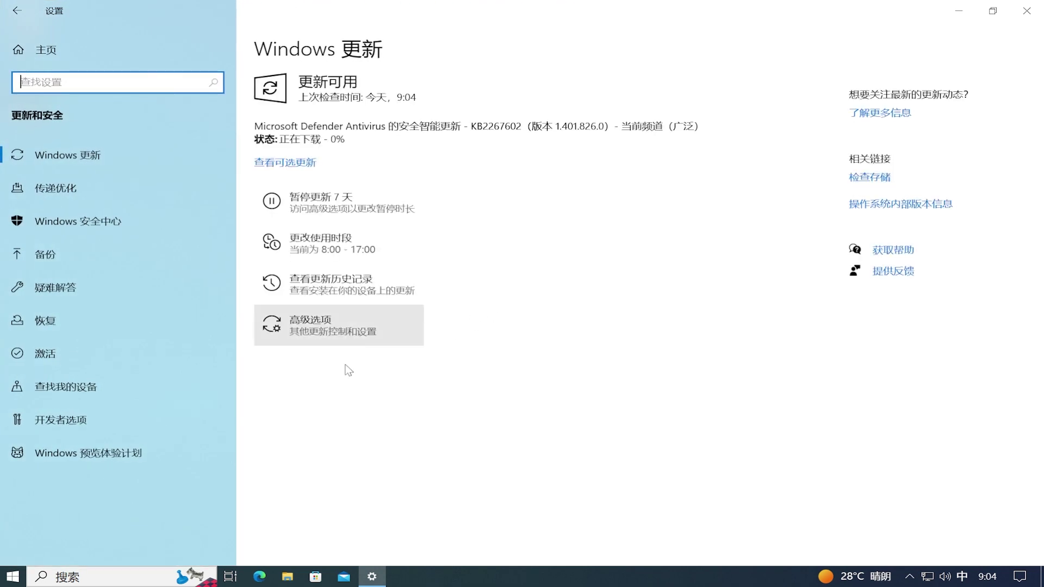
pyautogui.click(144, 448)
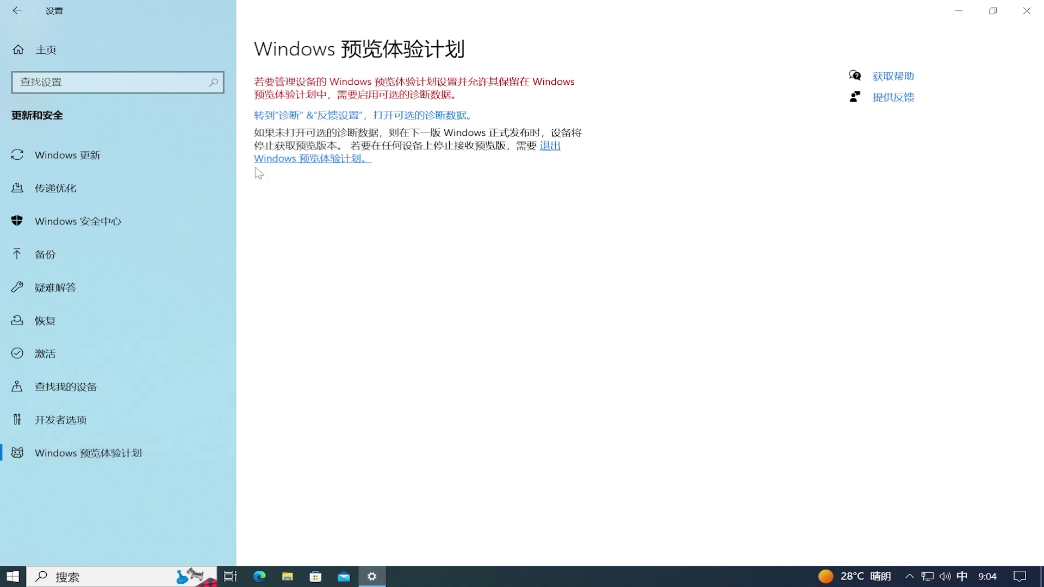
pyautogui.click(278, 119)
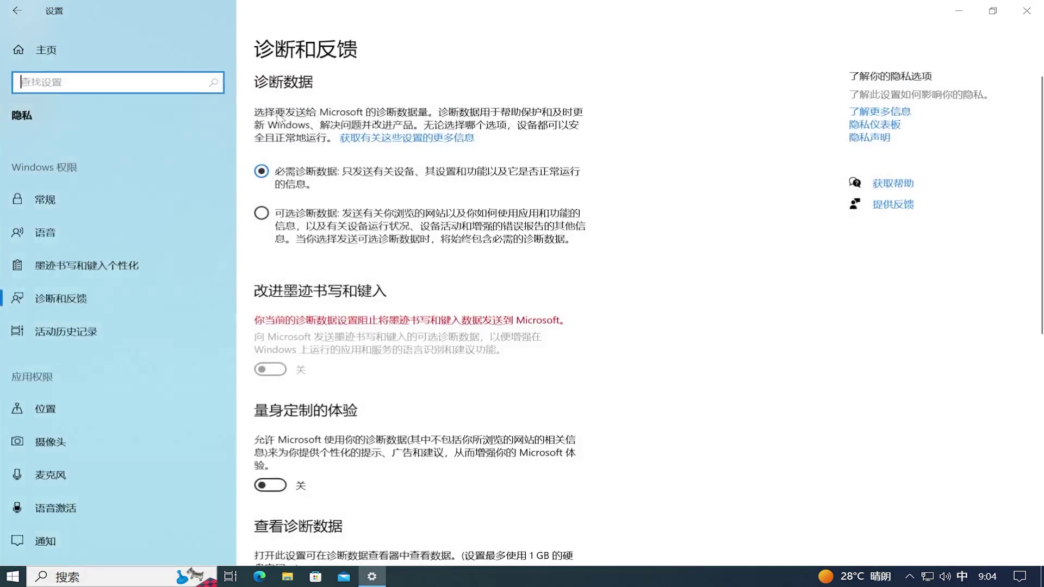
pyautogui.click(262, 213)
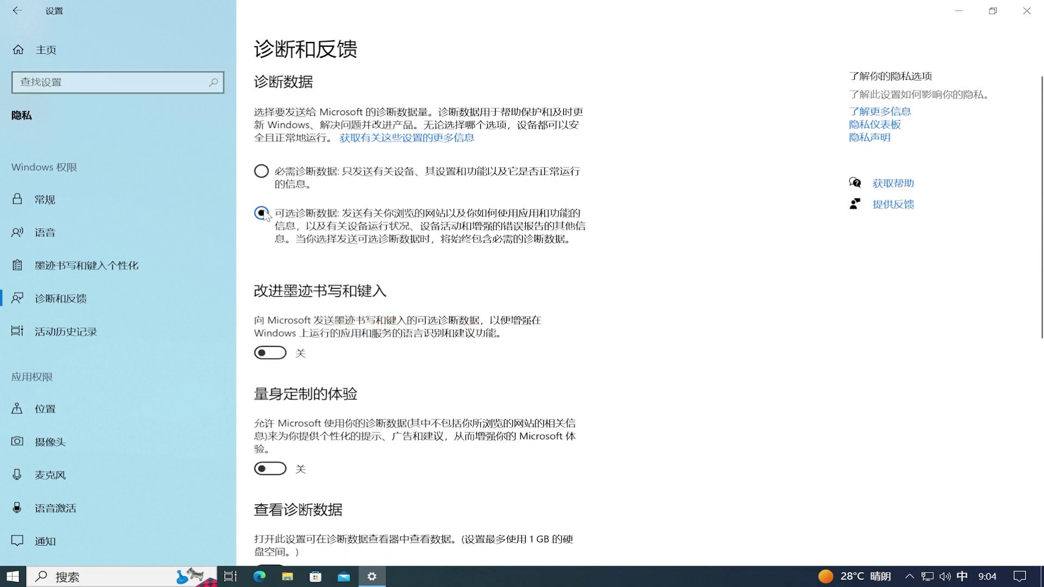
pyautogui.click(24, 16)
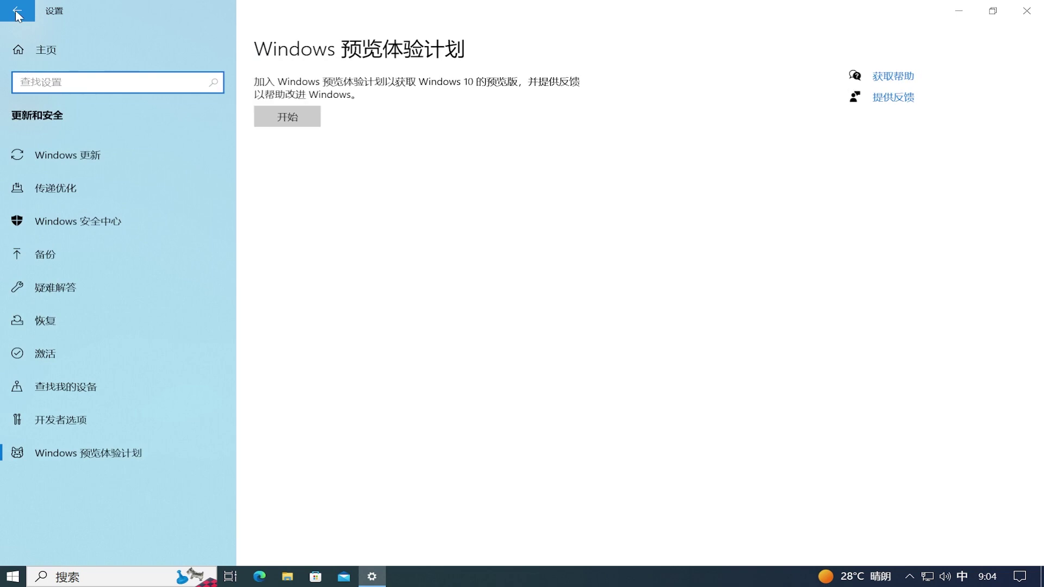
# - Start joining the Windows 预览体验计划 and choose to link a Microsoft 帐户
pyautogui.click(283, 115)
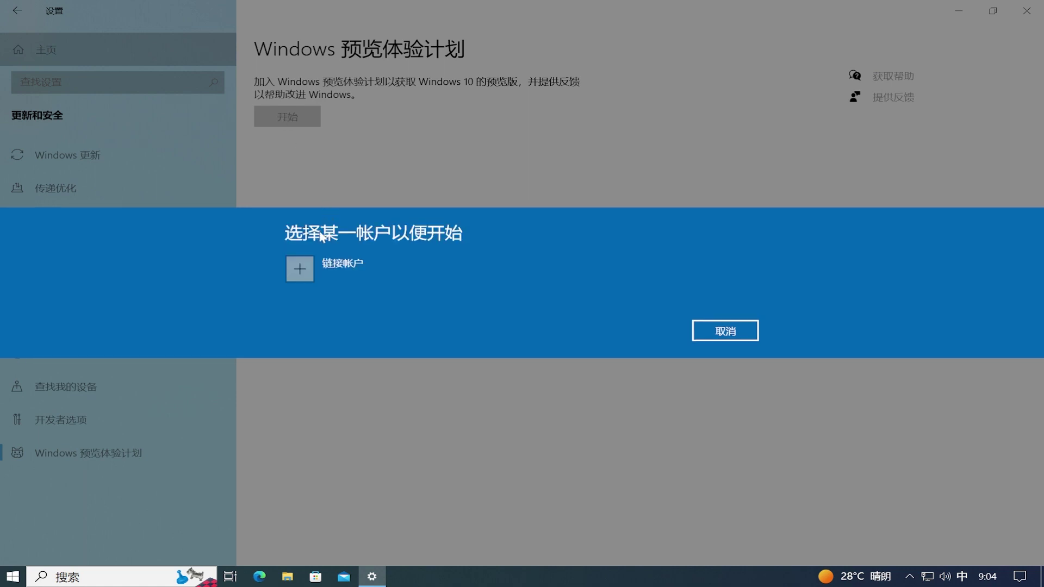
pyautogui.click(305, 268)
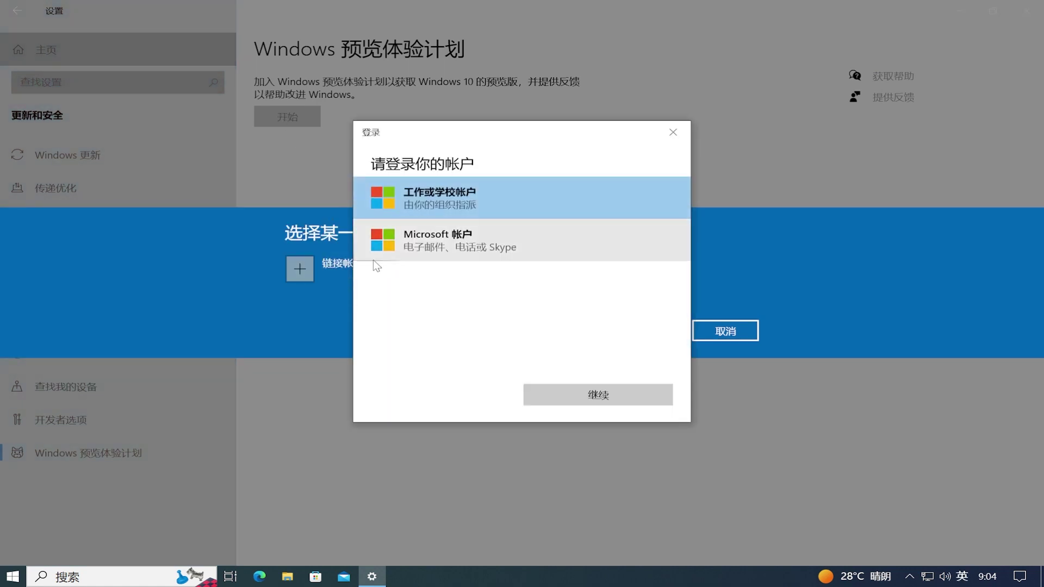
pyautogui.click(478, 246)
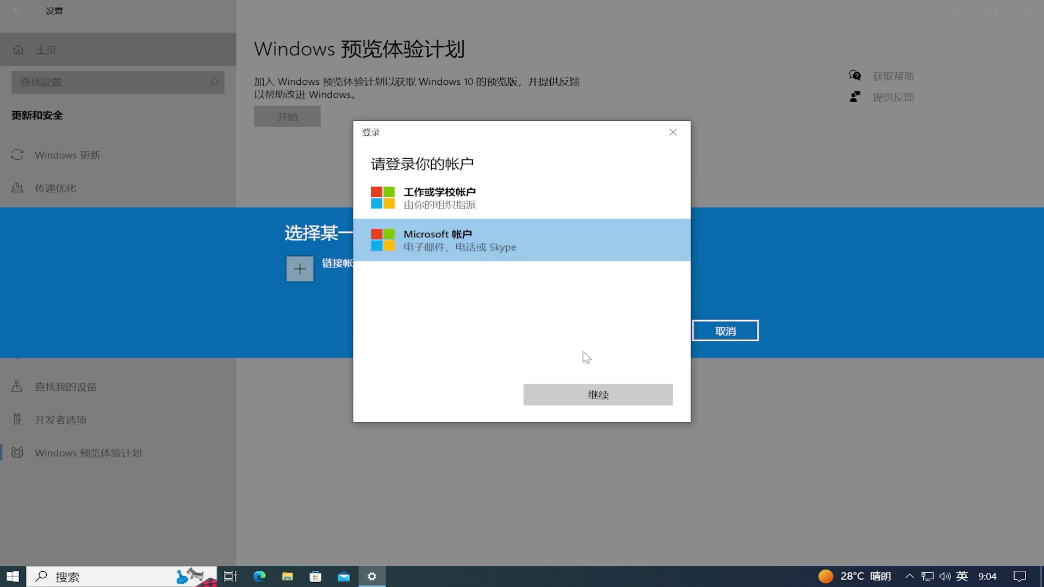
pyautogui.click(617, 393)
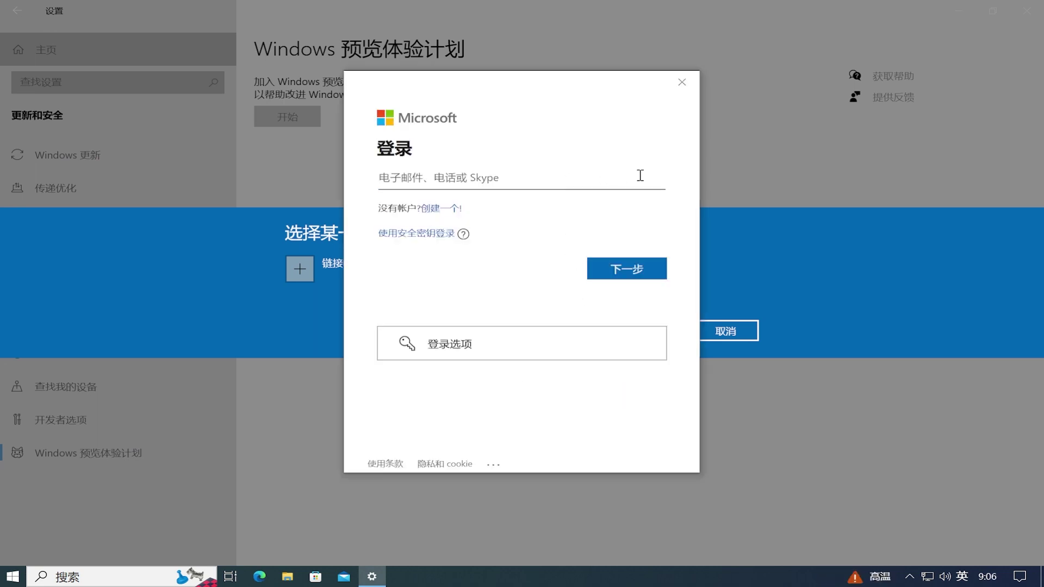
# - Sign in with the account's e-mail and password, limiting the account's use to Microsoft apps only
pyautogui.hotkey('ctrl', 'v')
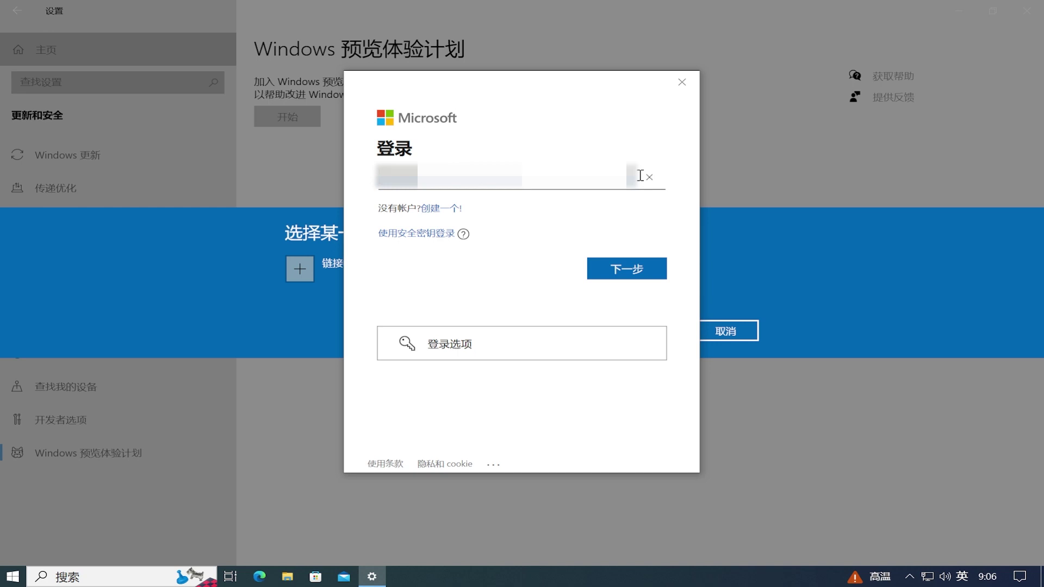
pyautogui.click(632, 272)
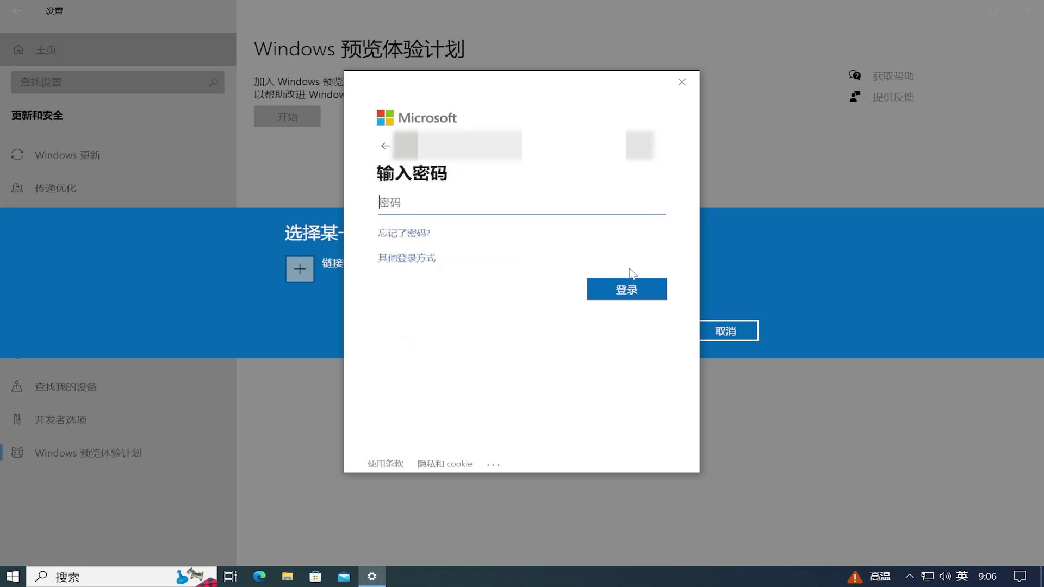
pyautogui.click(636, 200)
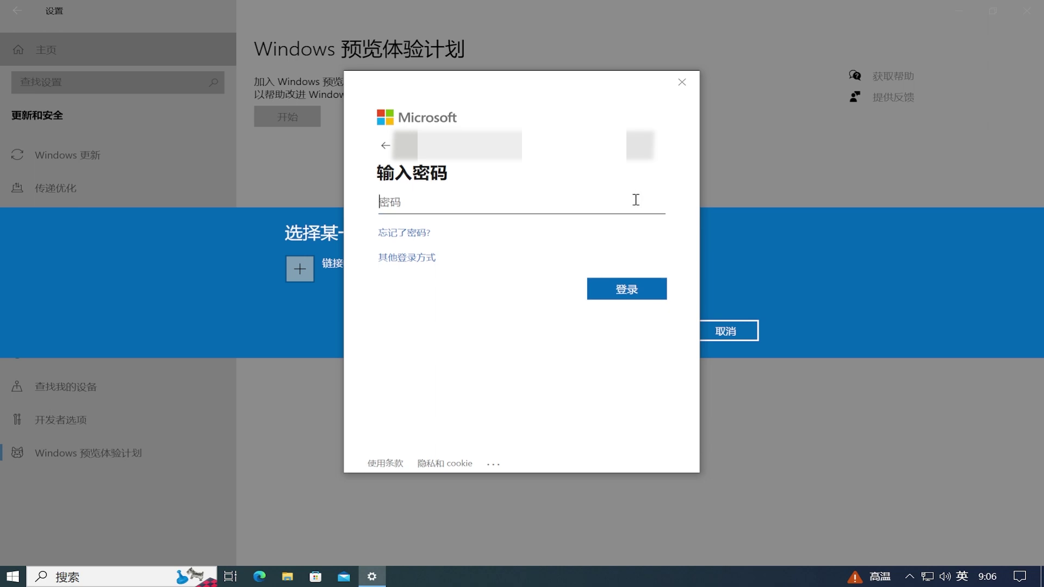
pyautogui.write('•••••••')
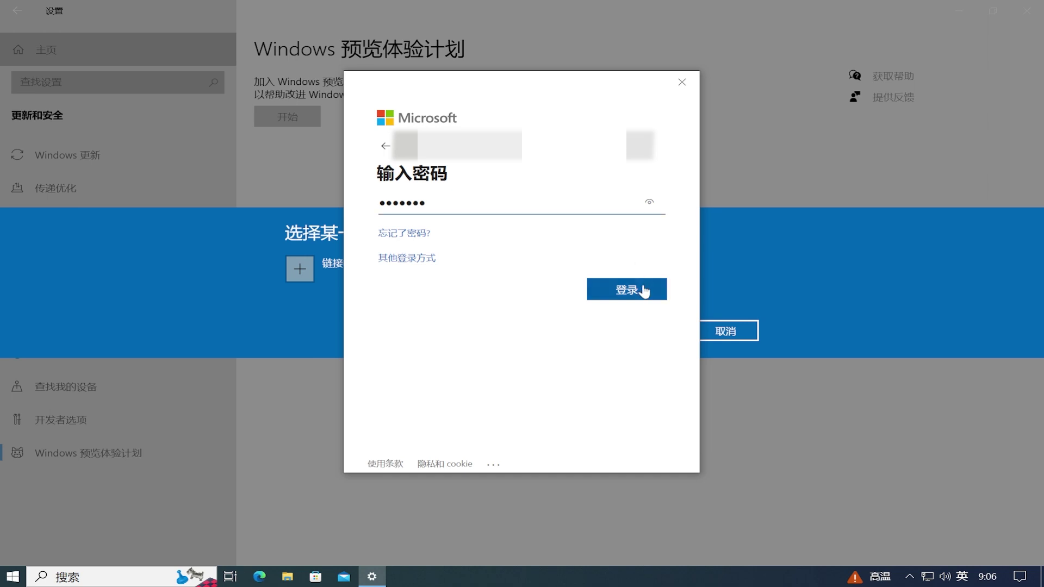
pyautogui.click(645, 292)
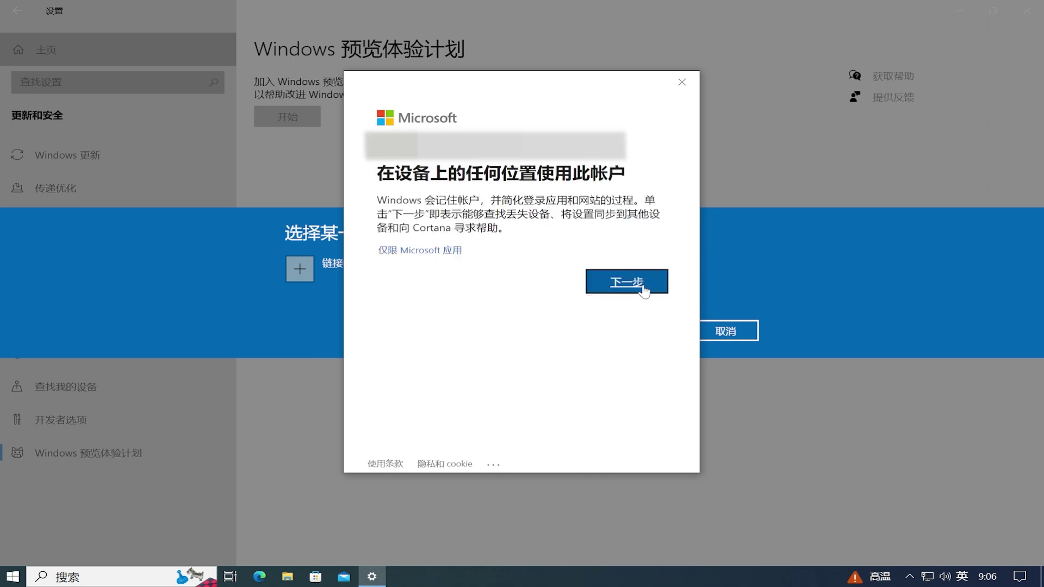
pyautogui.click(454, 252)
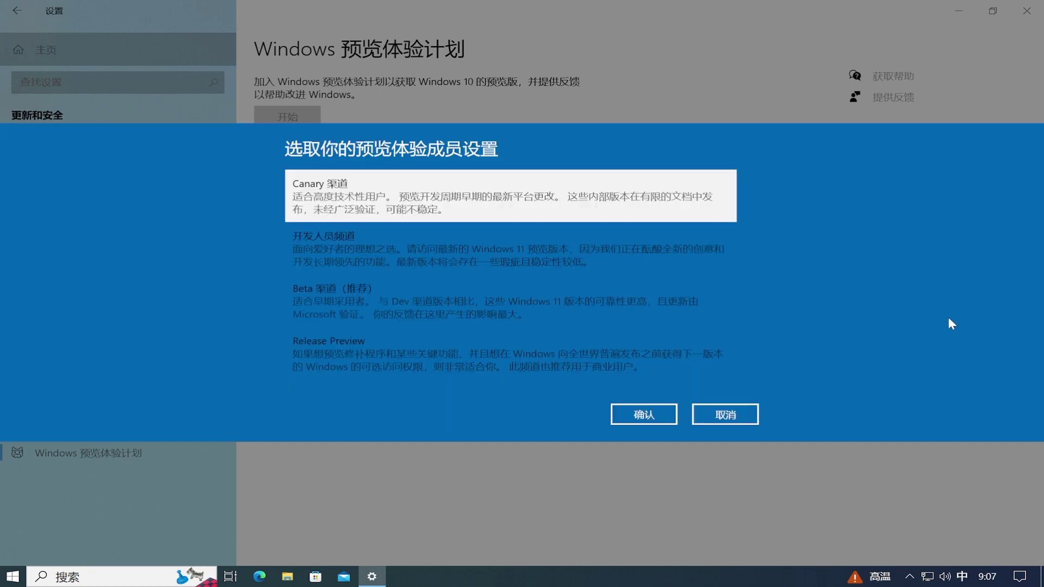
# - Choose the Release Preview channel, accept the programme terms and restart the computer immediately
pyautogui.click(527, 349)
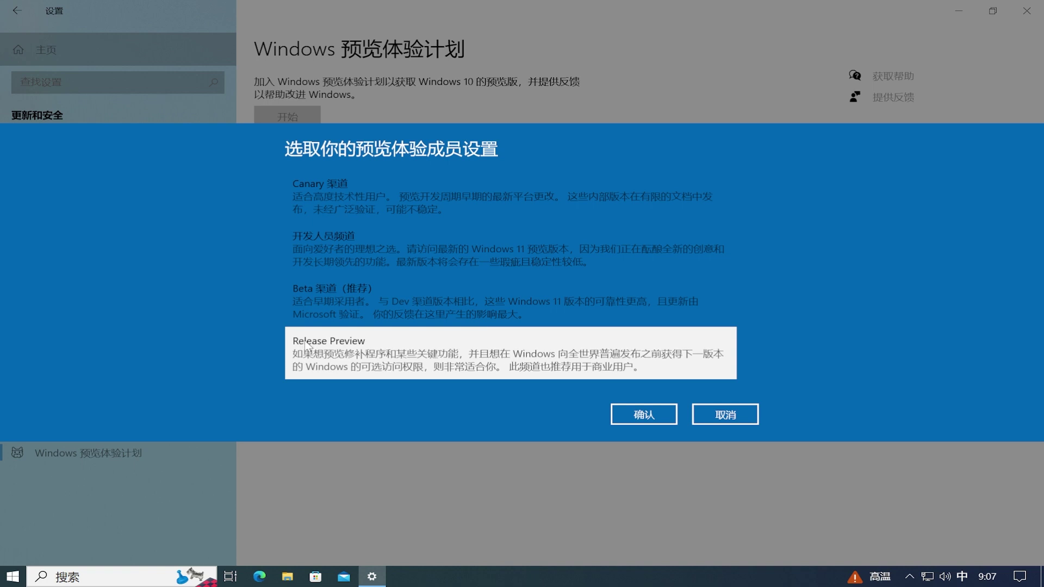
pyautogui.click(654, 420)
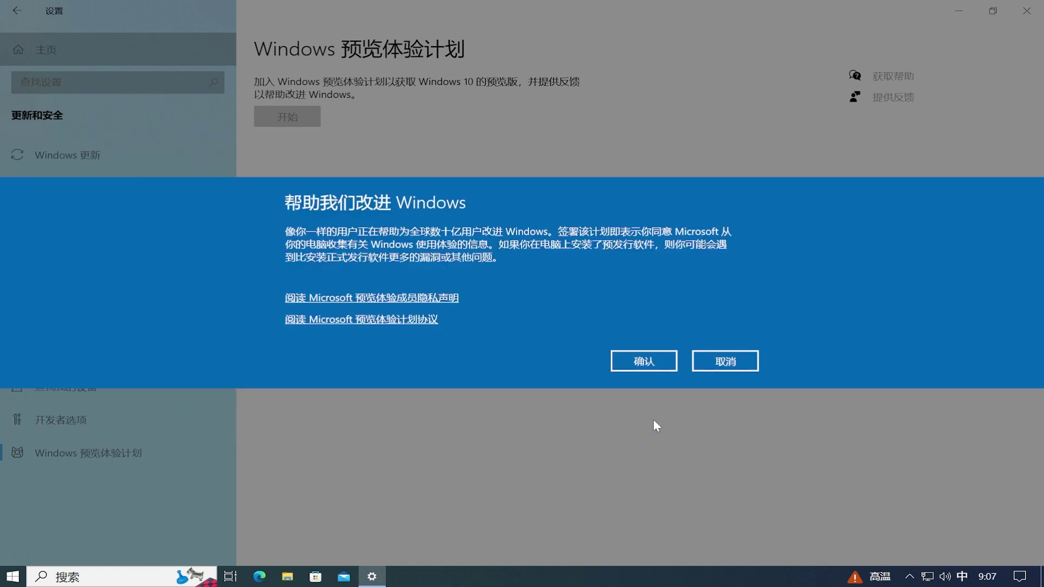
pyautogui.click(641, 367)
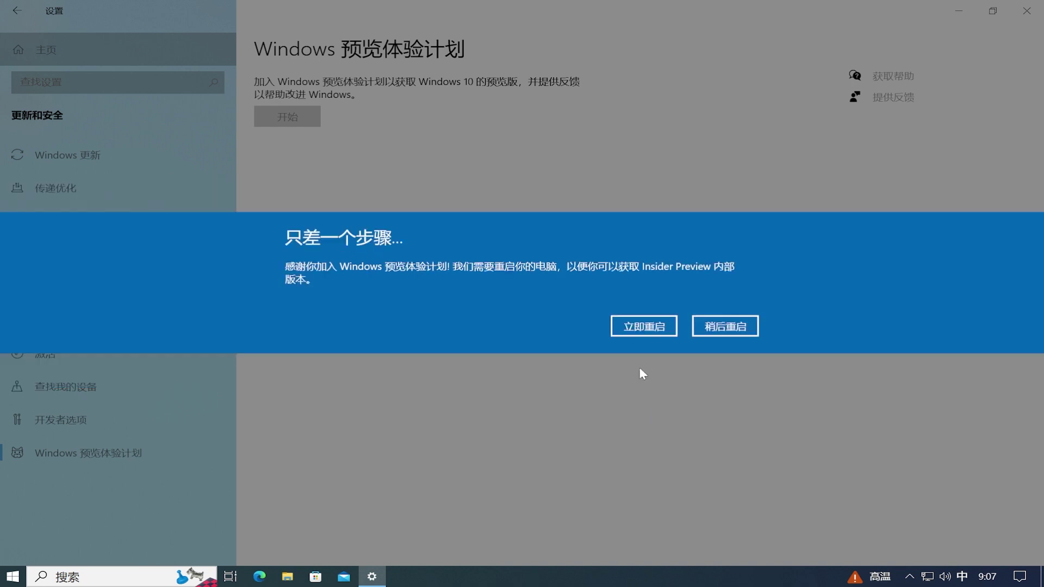
pyautogui.click(644, 328)
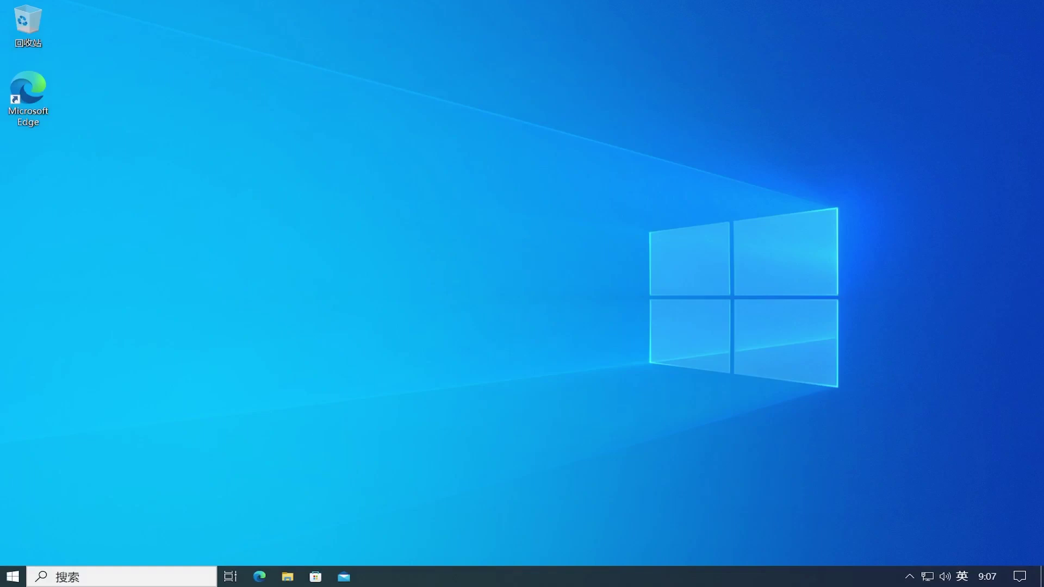
# - Reopen the Windows 预览体验计划 settings and turn on 停止获取预览版本
pyautogui.click(12, 576)
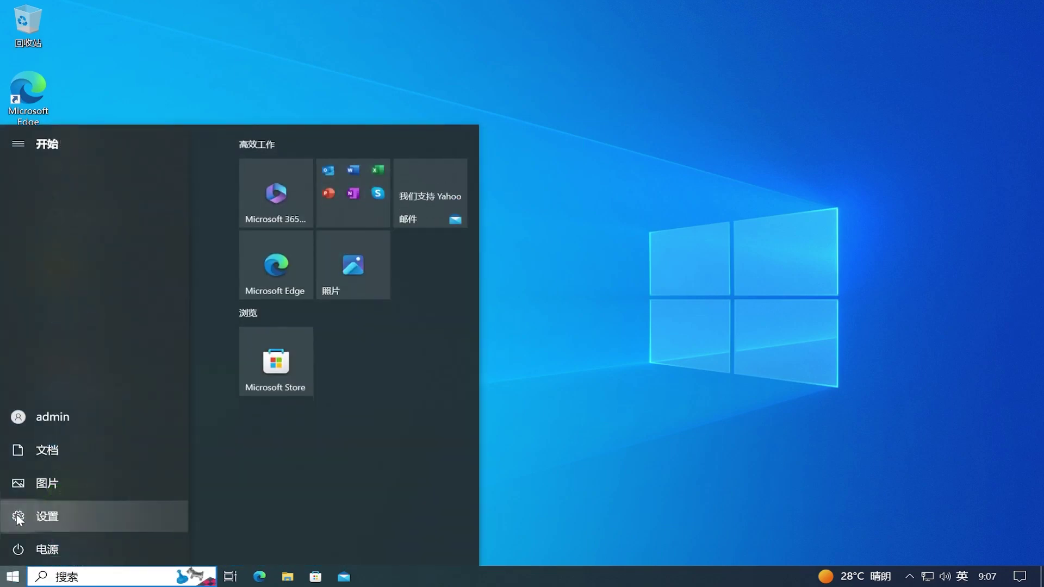
pyautogui.click(18, 518)
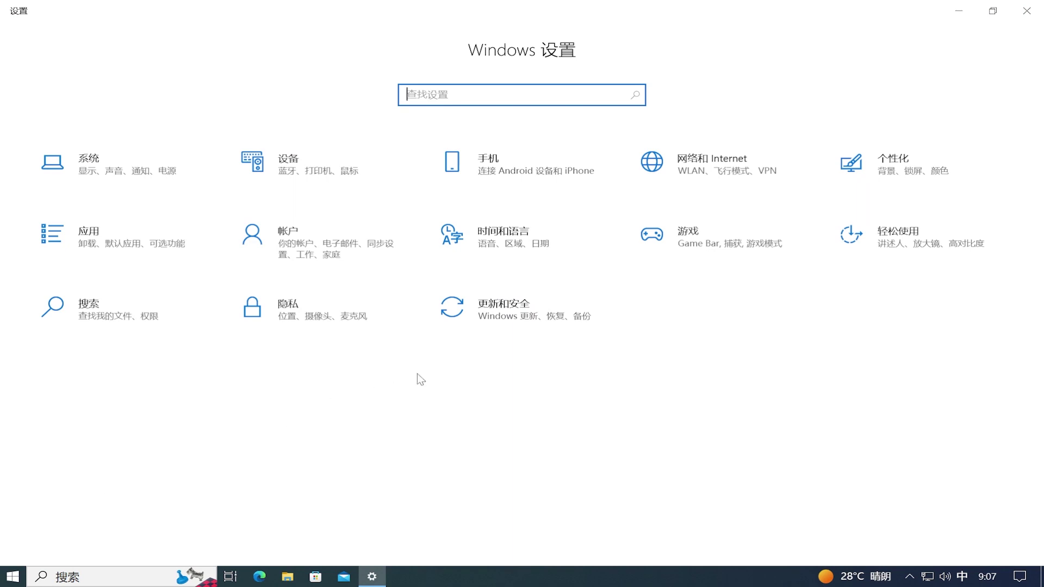
pyautogui.click(498, 313)
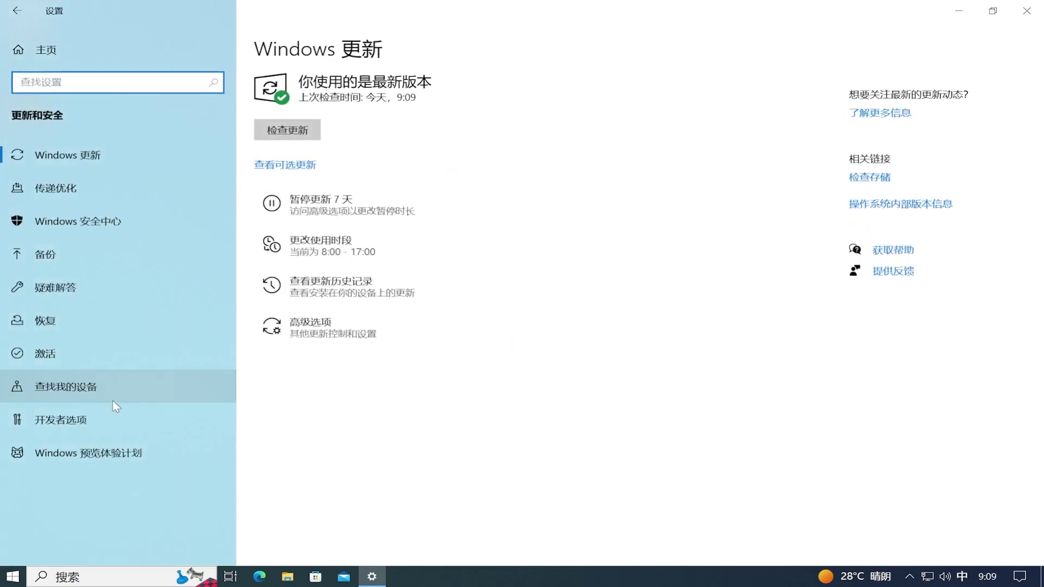
pyautogui.click(95, 458)
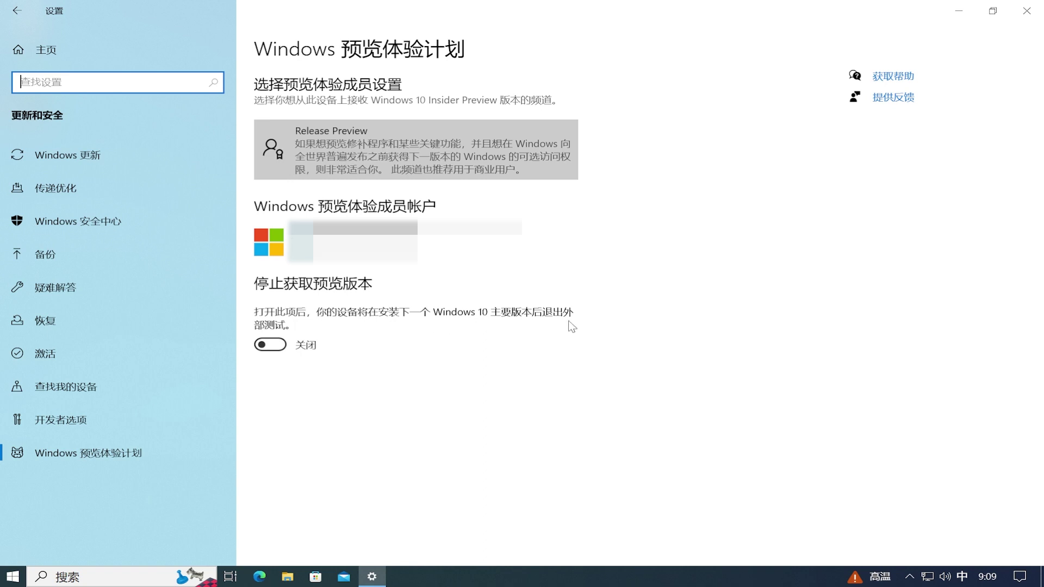
pyautogui.click(270, 344)
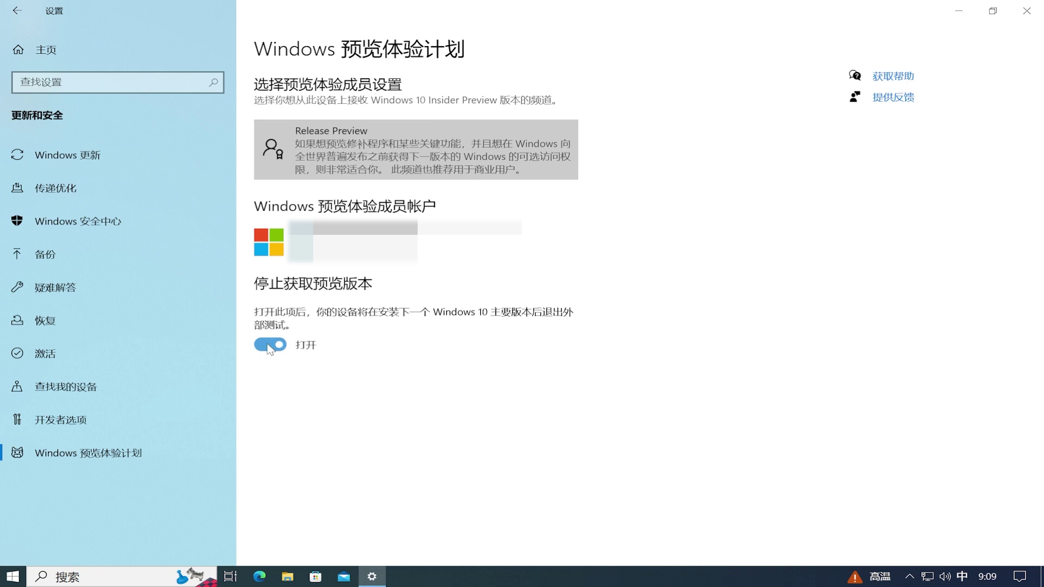
pyautogui.click(137, 459)
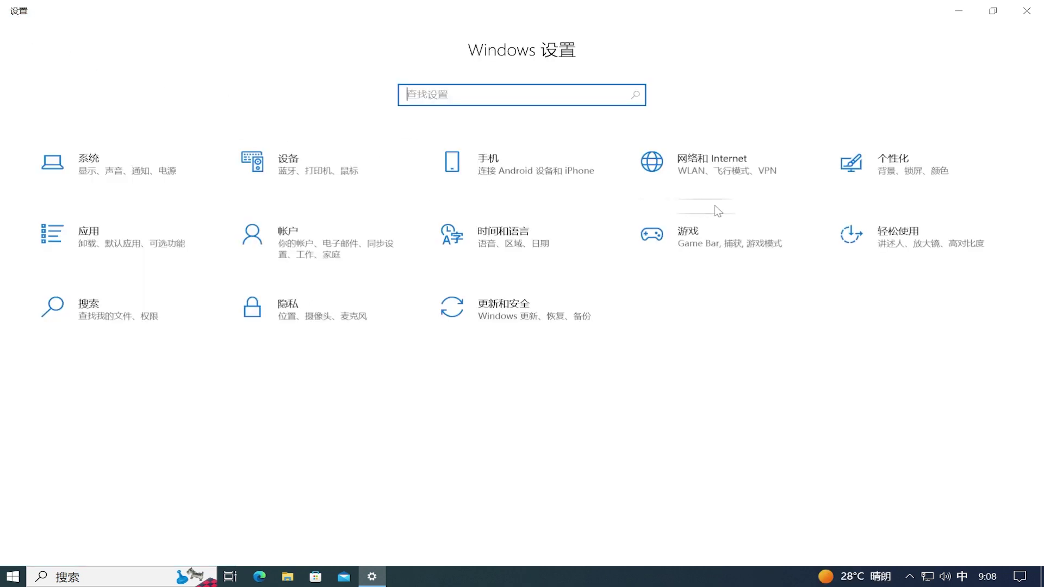
# - Set the country or region (国家或地区) to 美国 in the 时间和语言 region settings
pyautogui.click(518, 251)
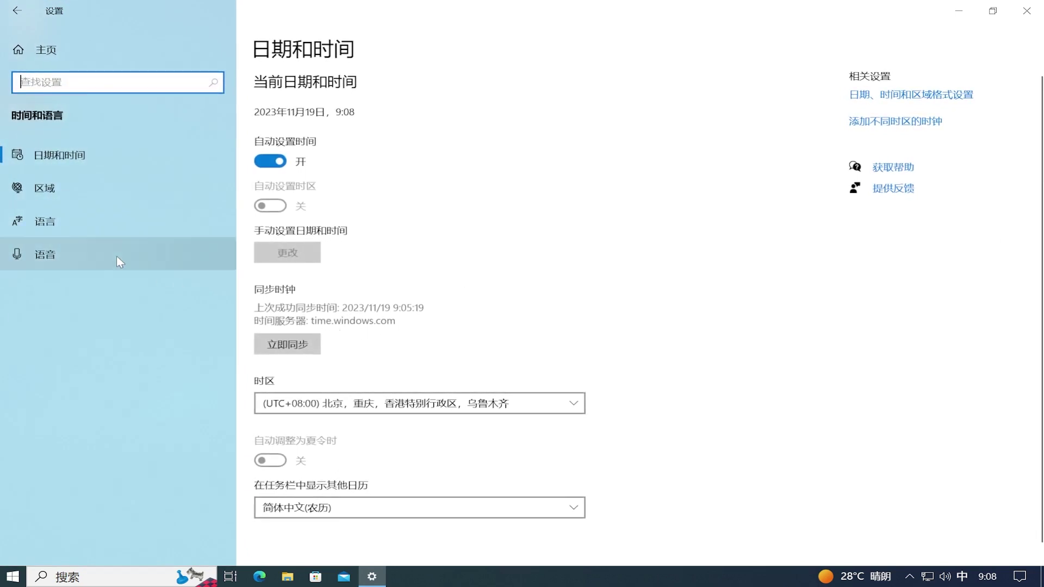
pyautogui.click(70, 196)
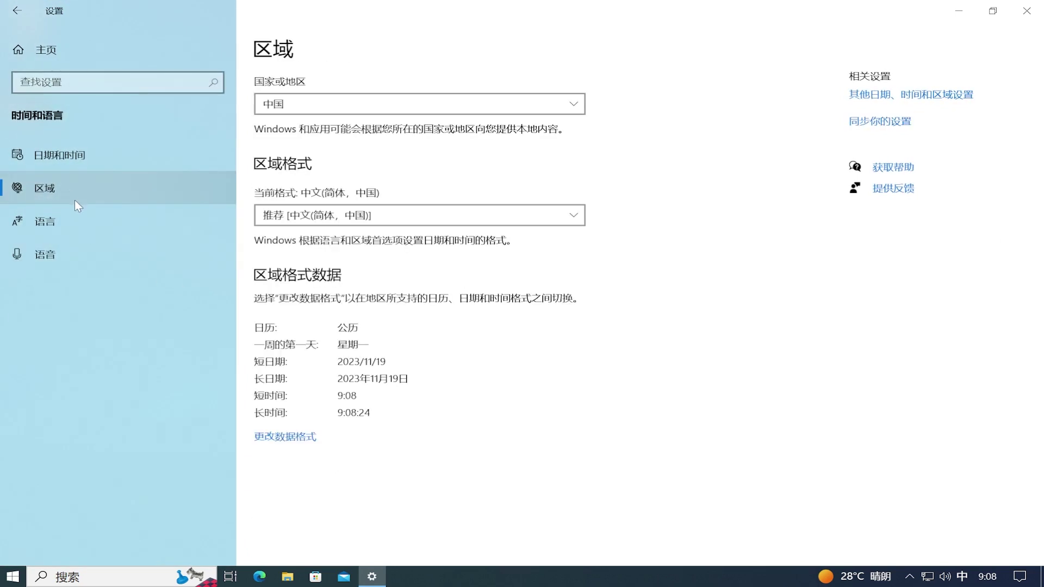
pyautogui.click(418, 105)
pyautogui.scroll(15, 416, 101)
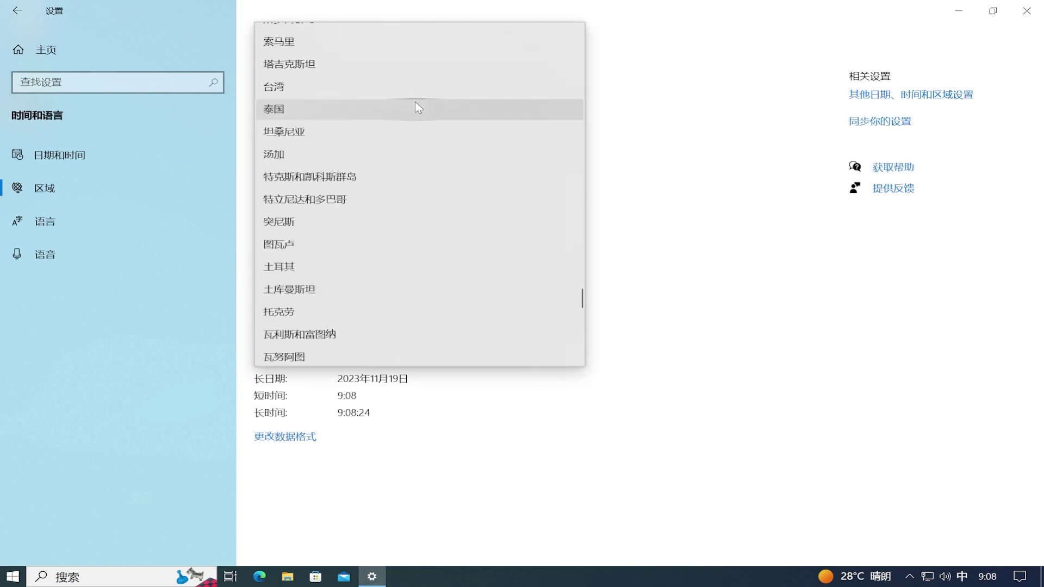
pyautogui.scroll(10, 416, 105)
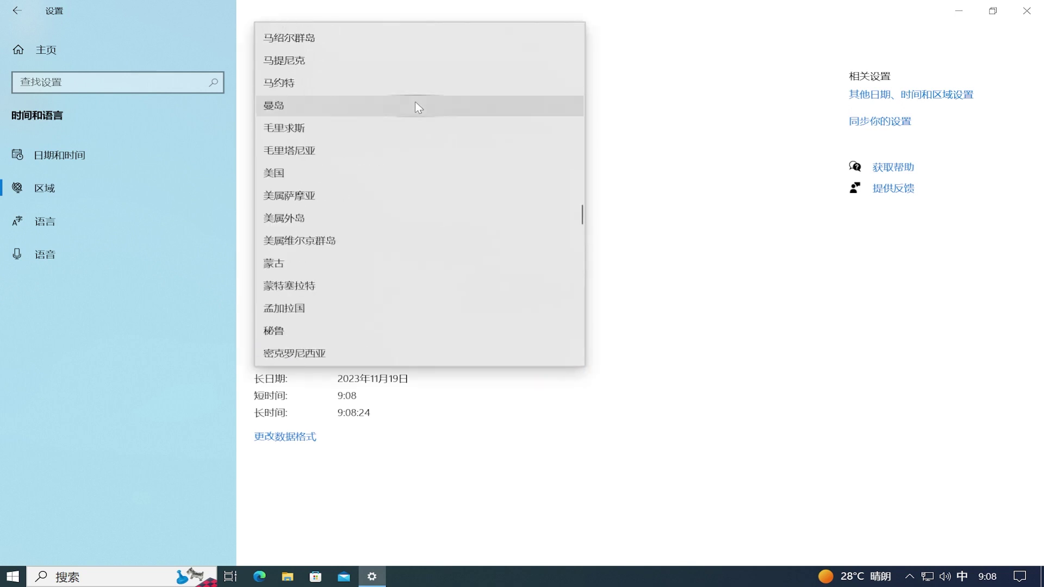
pyautogui.click(401, 174)
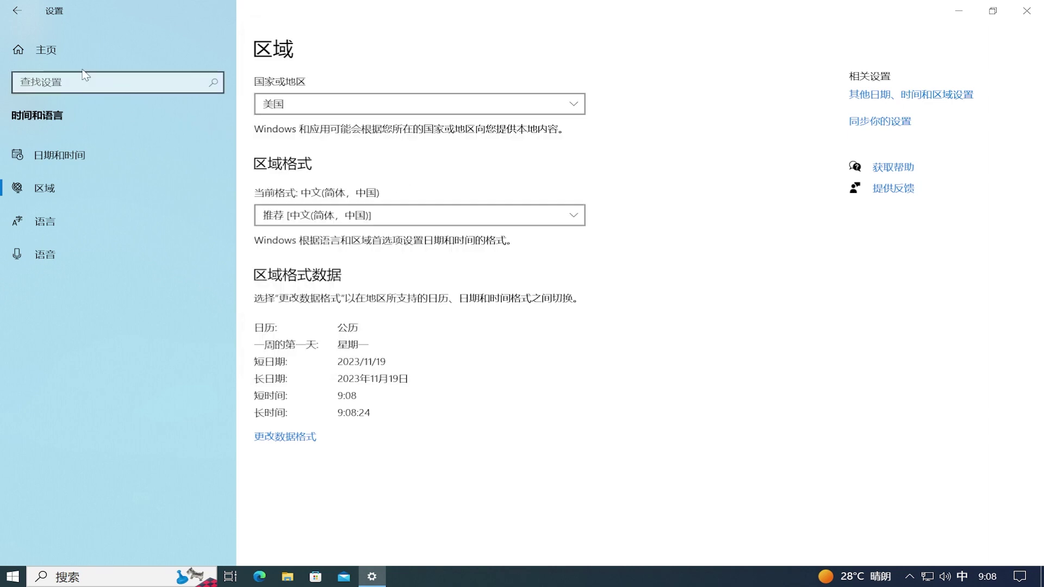
# - Check for Windows updates, install the available cumulative update and restart the computer
pyautogui.click(68, 48)
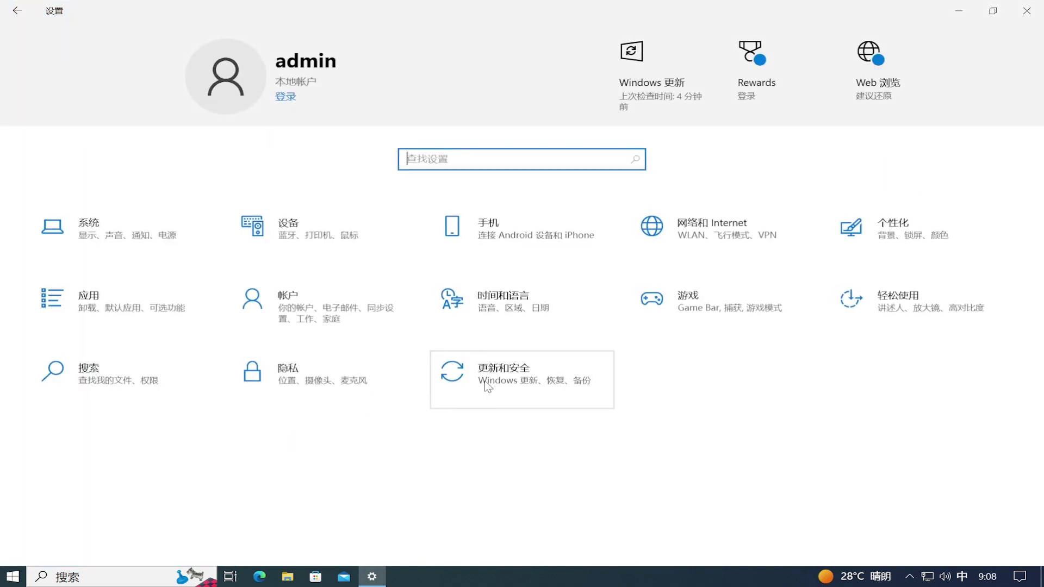
pyautogui.click(504, 375)
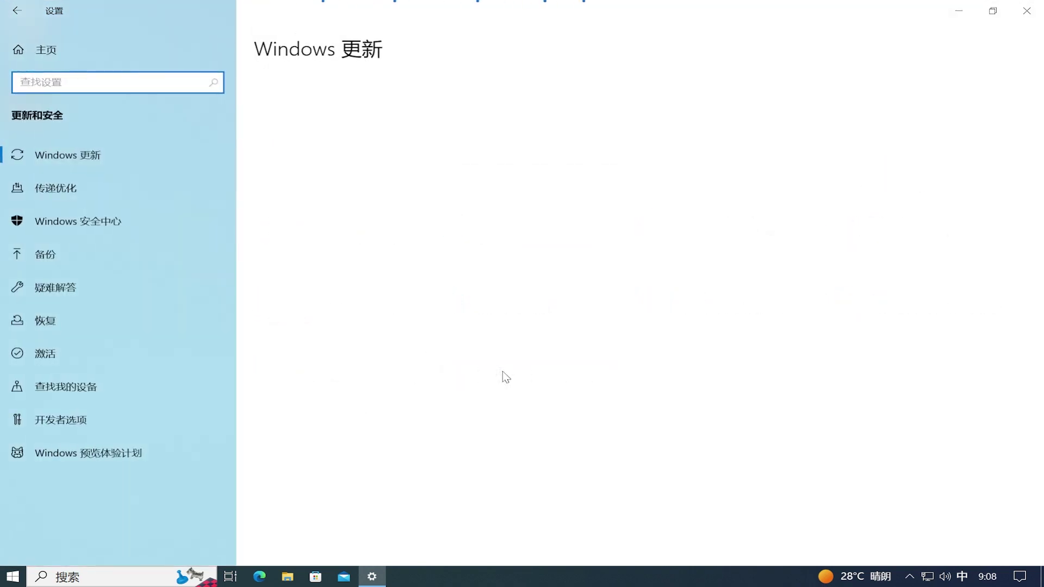
pyautogui.click(287, 133)
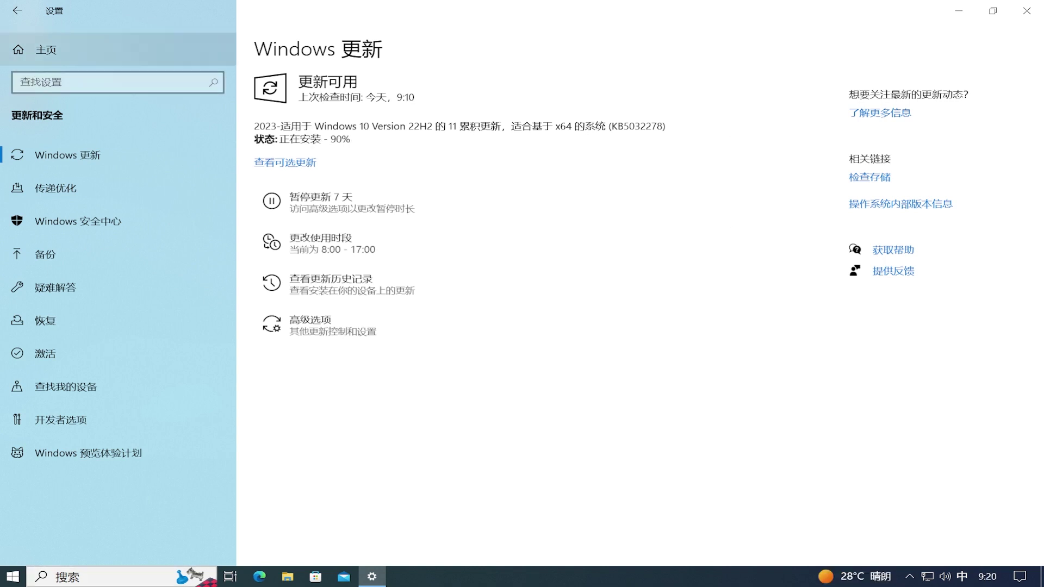
pyautogui.click(310, 166)
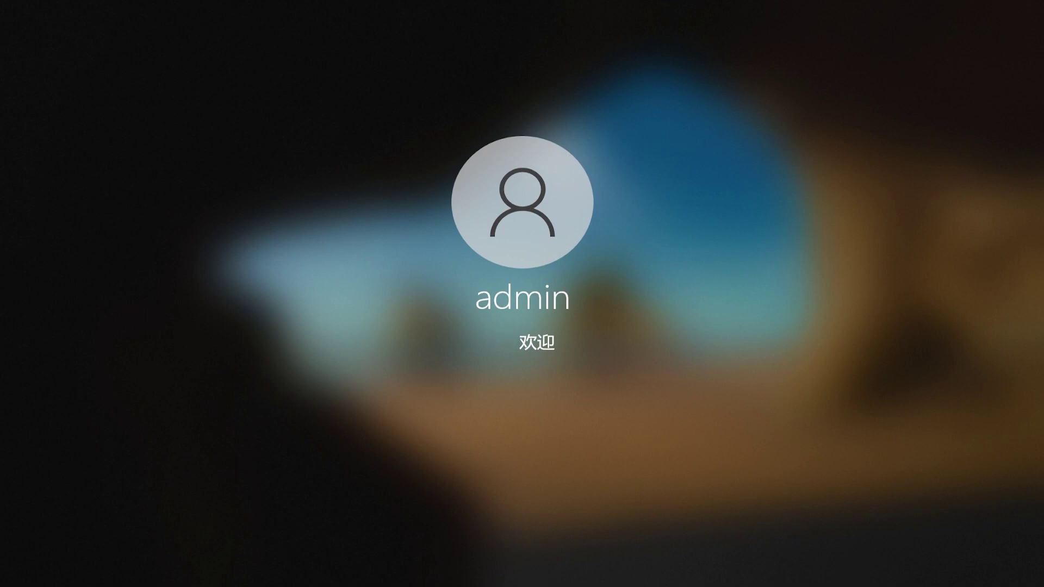
# - Run winver to check the installed Windows version and build number
pyautogui.press('super+r')
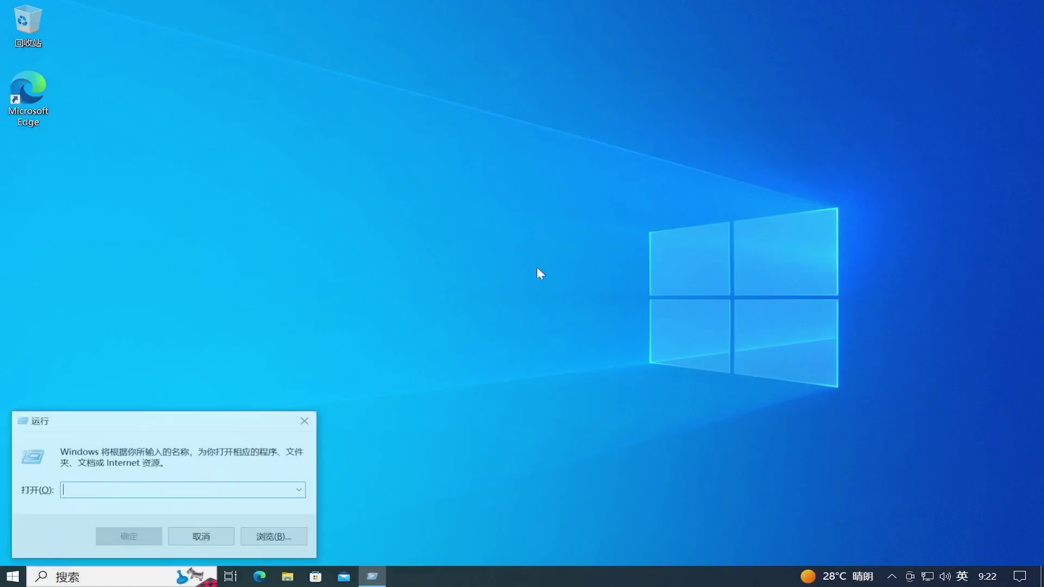
pyautogui.moveTo(266, 424); pyautogui.dragTo(532, 233)
pyautogui.write('winver')
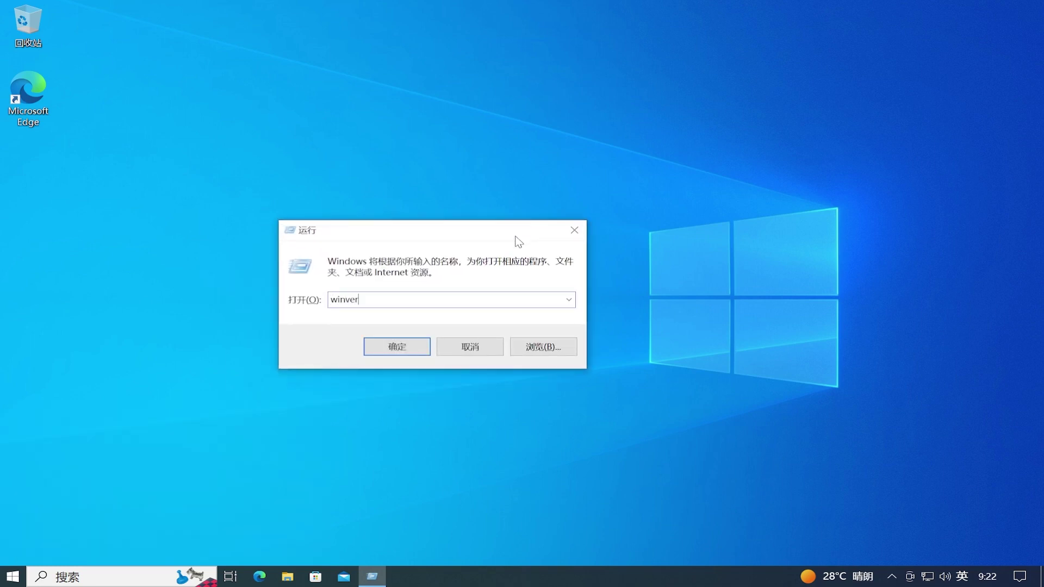
pyautogui.click(407, 342)
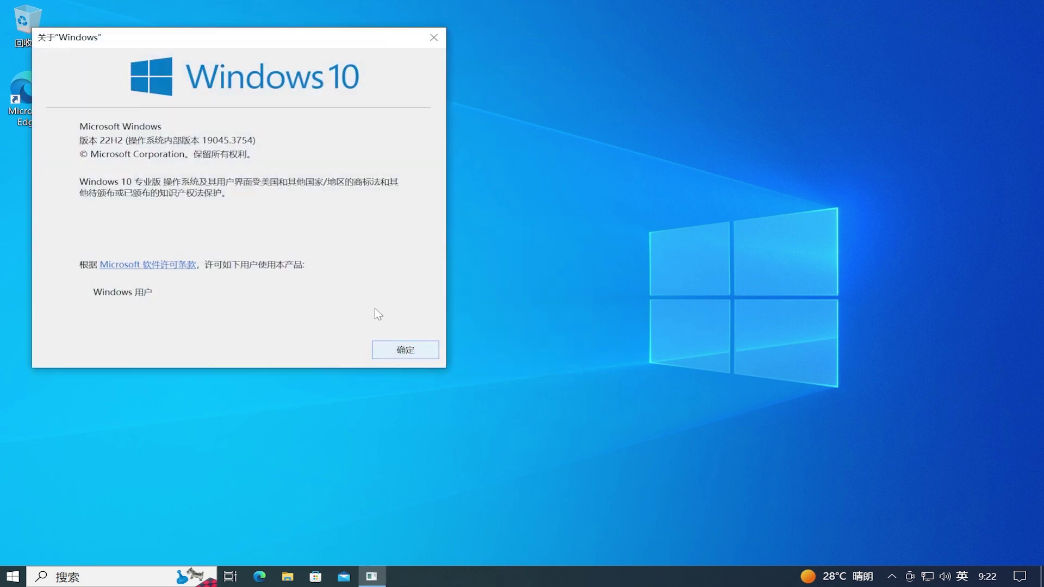
pyautogui.moveTo(343, 42); pyautogui.dragTo(593, 84)
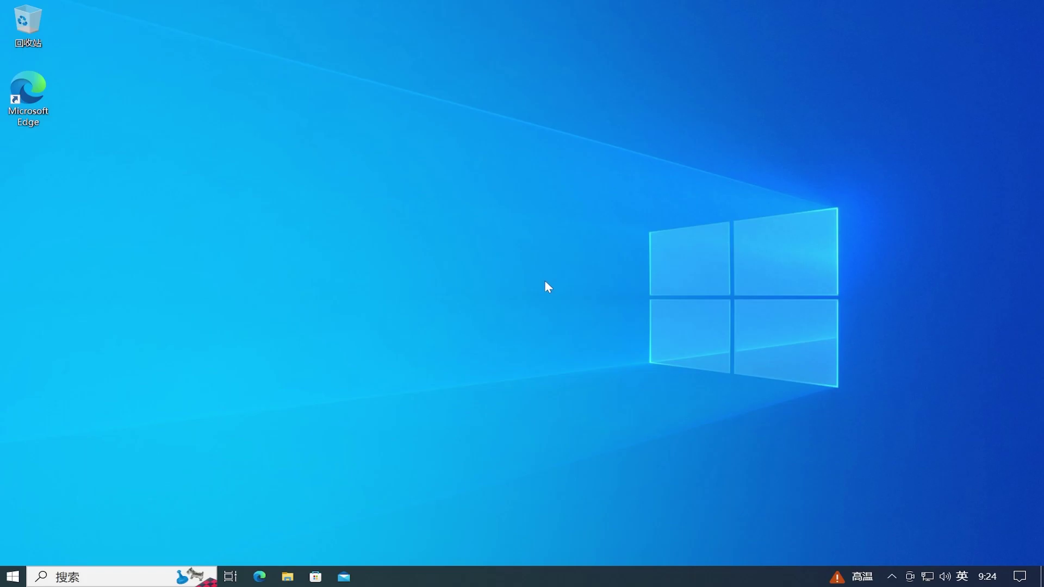
# - Open the ViVeTool folder inside Downloads, copy its full path and minimize the file window
pyautogui.click(288, 577)
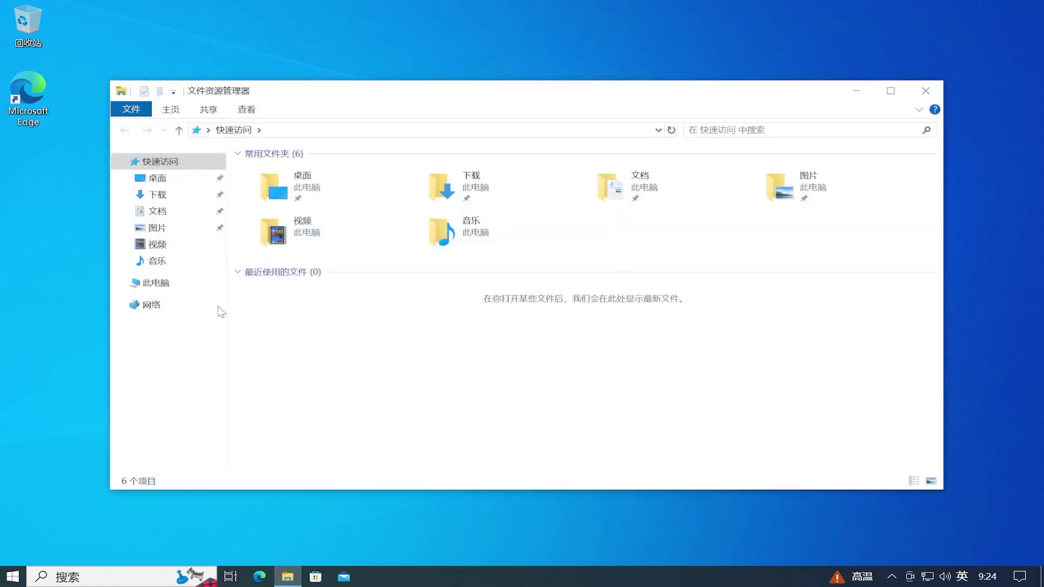
pyautogui.click(158, 196)
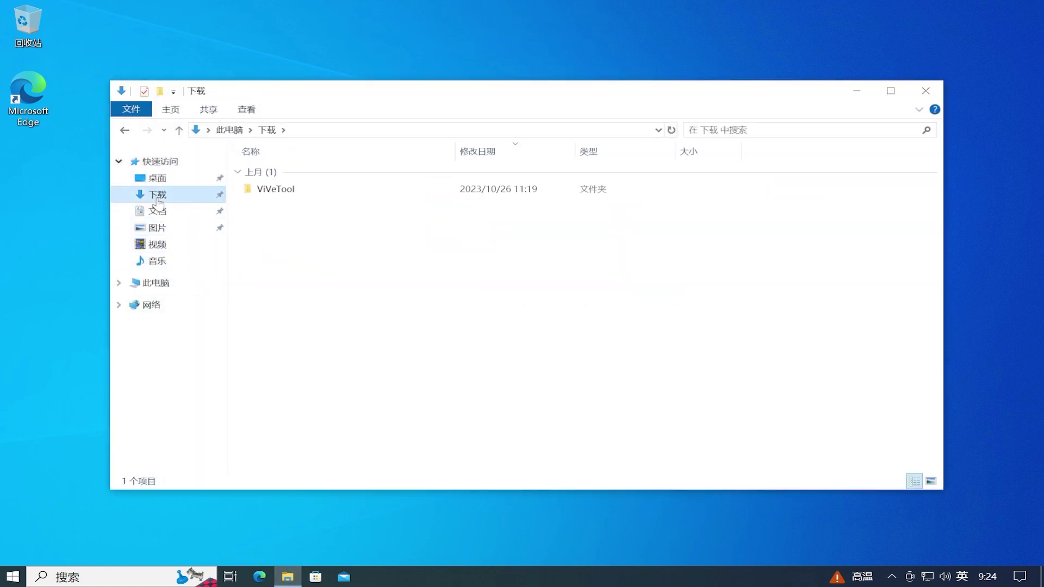
pyautogui.doubleClick(305, 193)
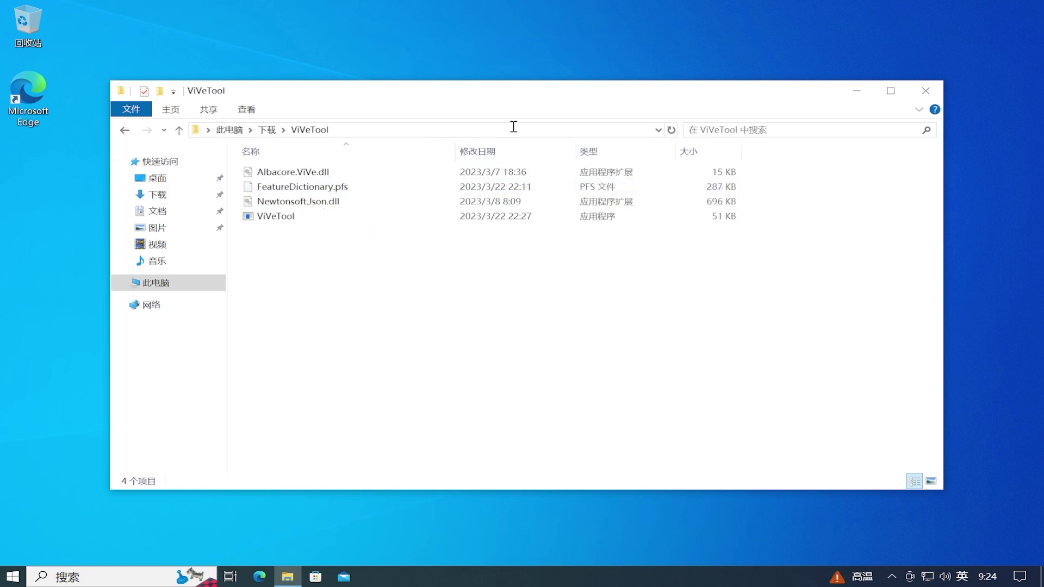
pyautogui.click(514, 128)
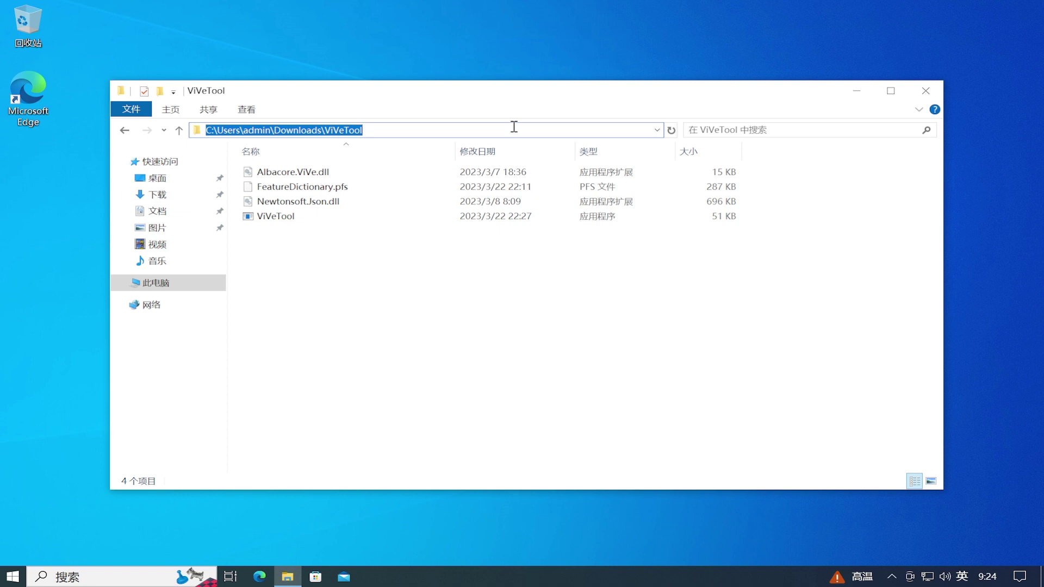
pyautogui.rightClick(514, 127)
pyautogui.click(544, 167)
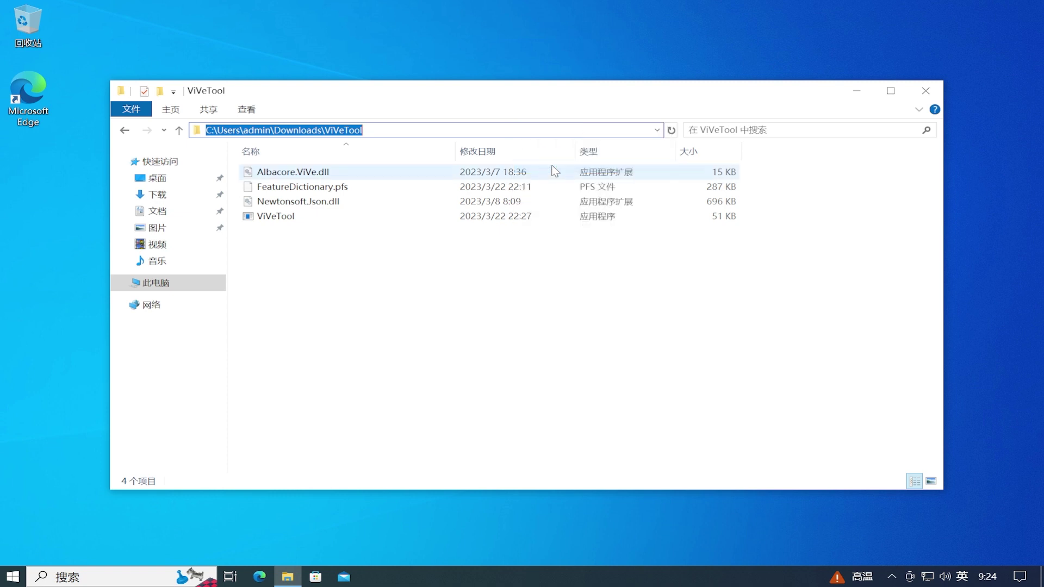
pyautogui.click(859, 90)
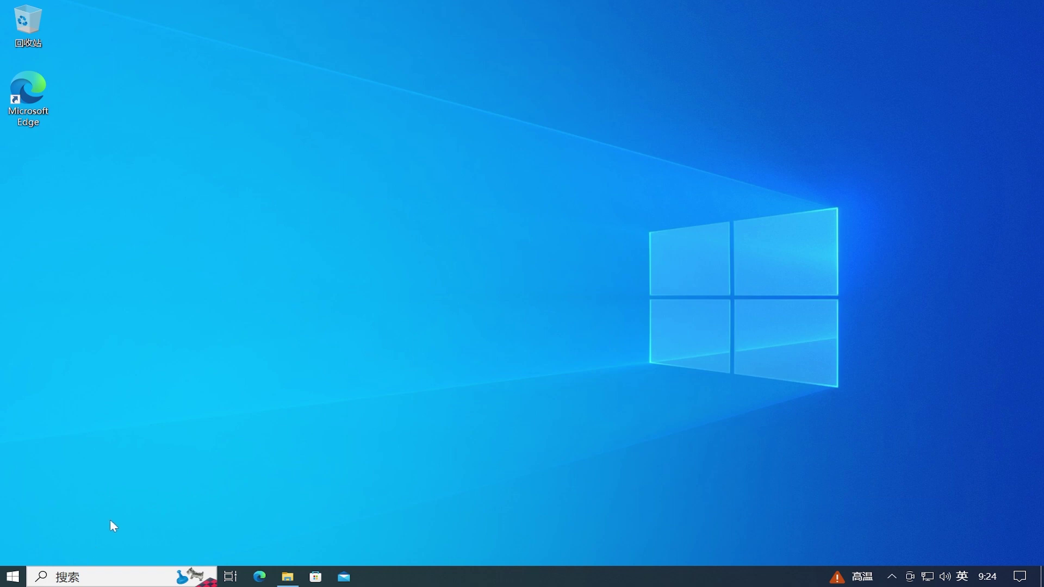
# - Search for cmd, run 命令提示符 as administrator and move its window to the middle of the desktop
pyautogui.click(11, 577)
pyautogui.write('cmd')
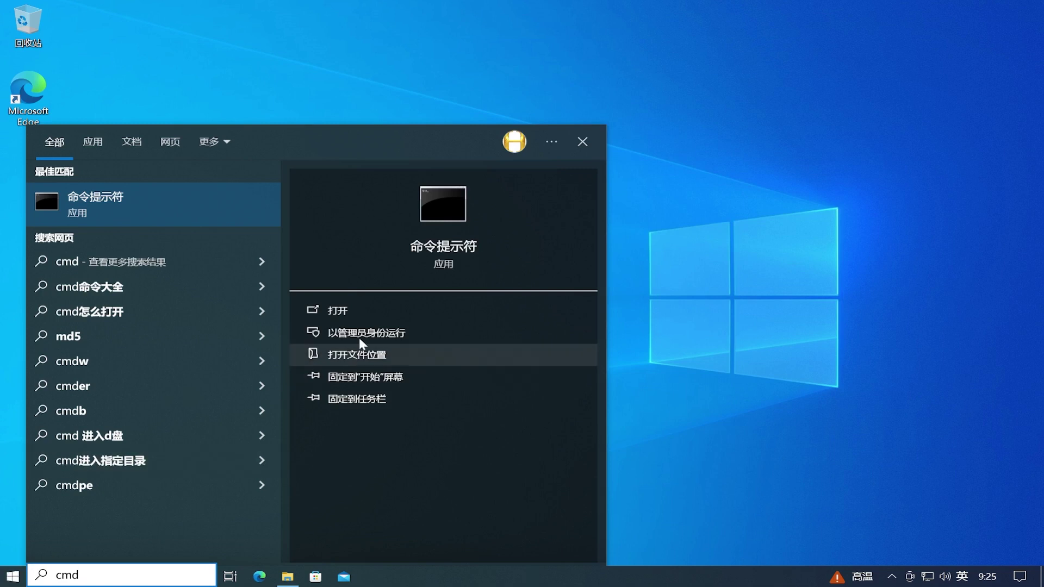
pyautogui.click(375, 333)
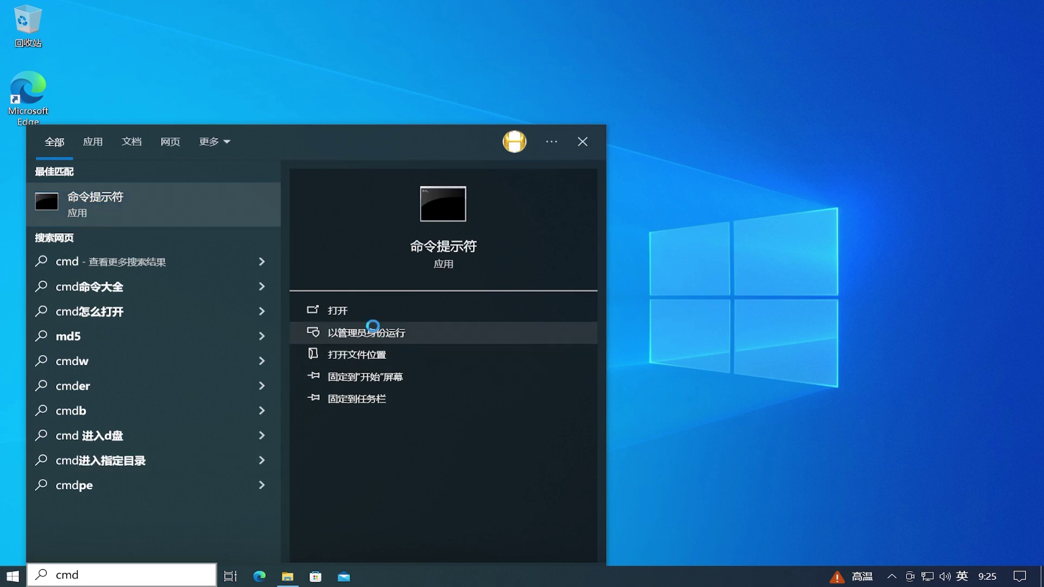
pyautogui.click(419, 355)
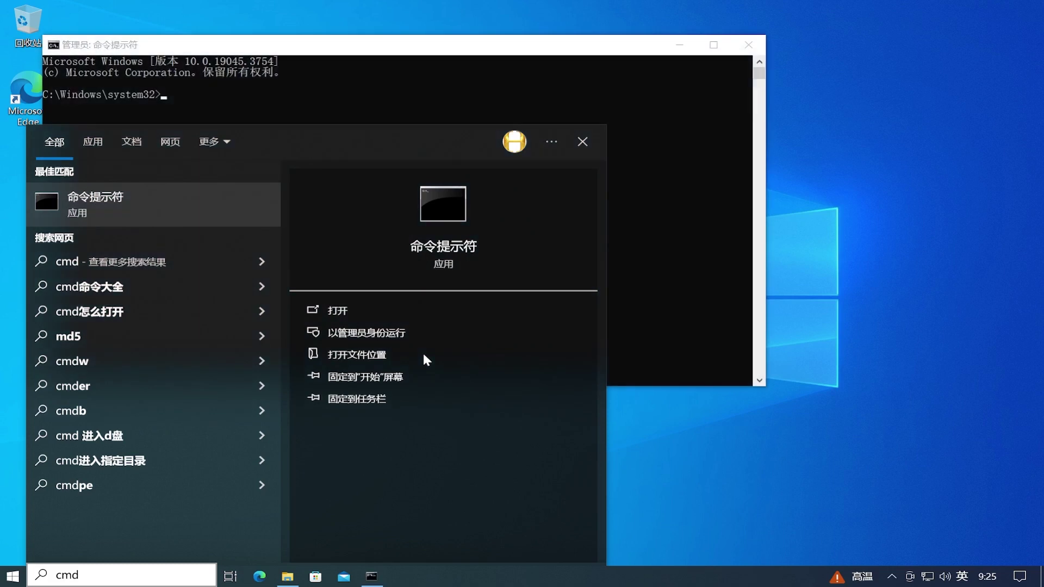
pyautogui.click(655, 183)
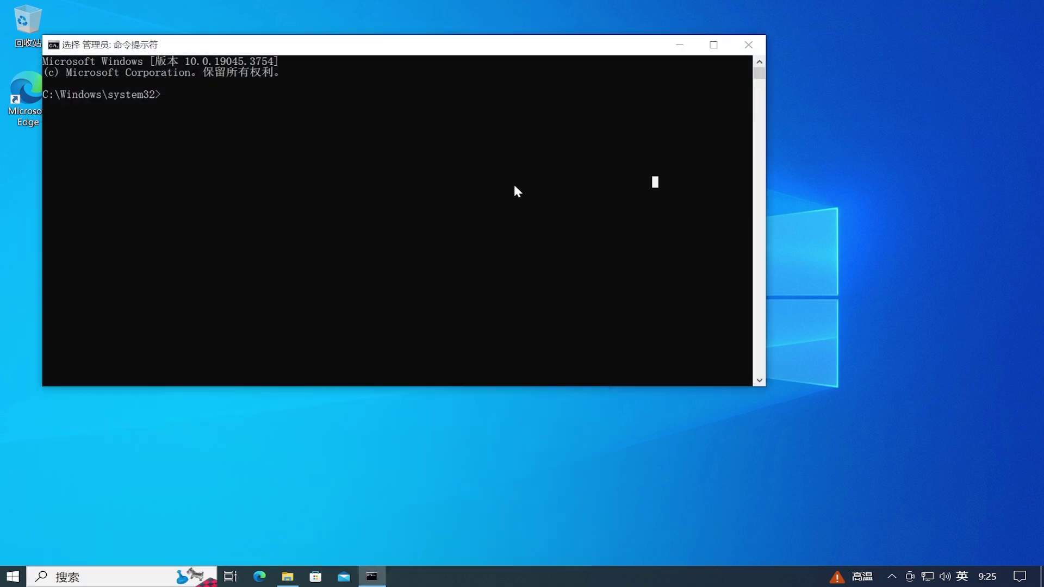
pyautogui.moveTo(456, 46); pyautogui.dragTo(603, 130)
pyautogui.click(536, 118)
pyautogui.click(496, 197)
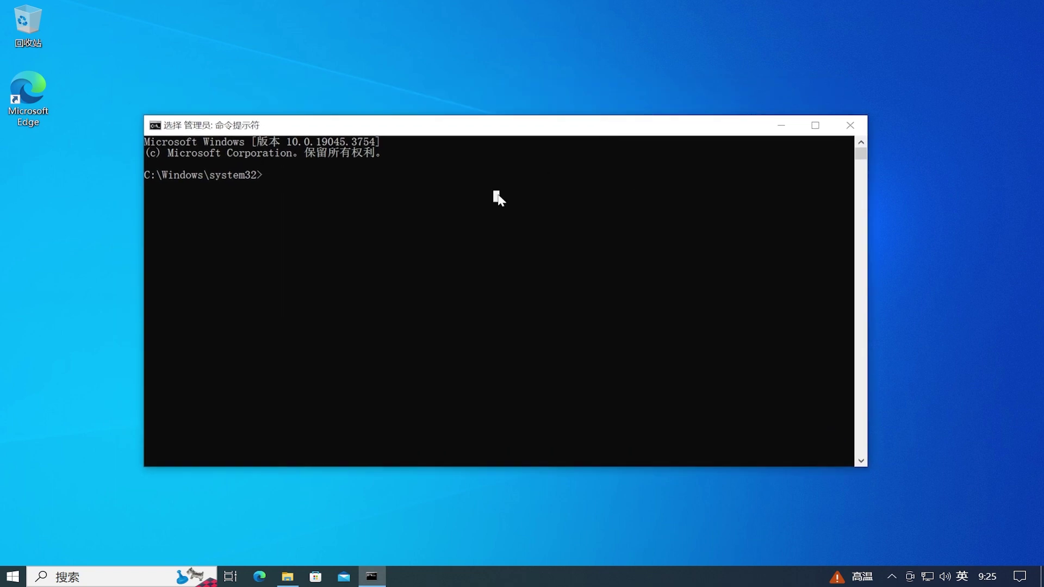
# - Change the working directory to C:\Users\admin\Downloads\ViVeTool with the cd command
pyautogui.write('cd')
pyautogui.hotkey('ctrl', 'v')
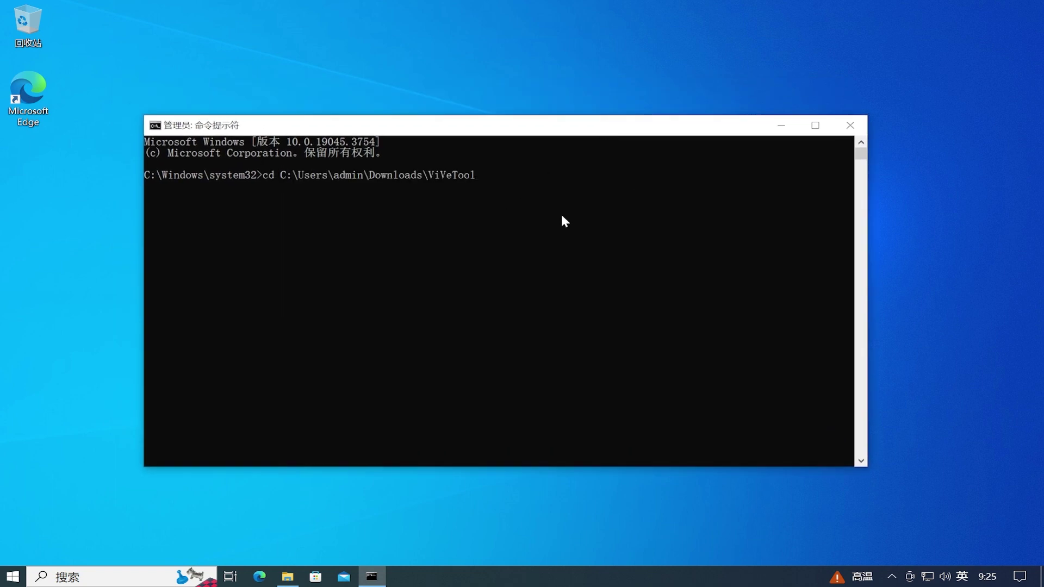
pyautogui.press('Return')
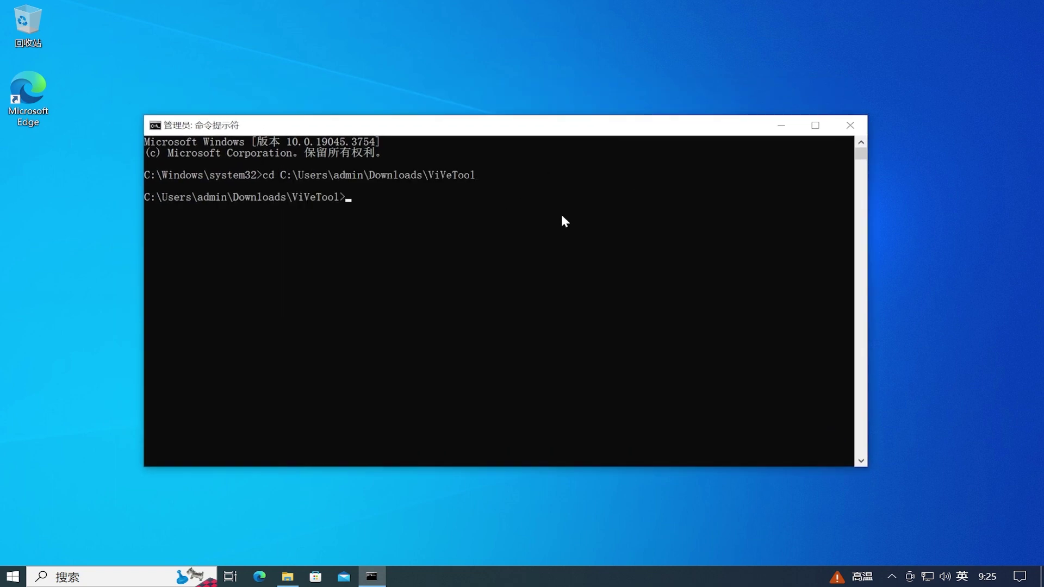
# - Run the command vivetool /enable /id:46686174,47530616,44755019 in the ViVeTool directory
pyautogui.click(562, 216)
pyautogui.rightClick(563, 219)
pyautogui.hotkey('ctrl', 'v')
pyautogui.press('Return')
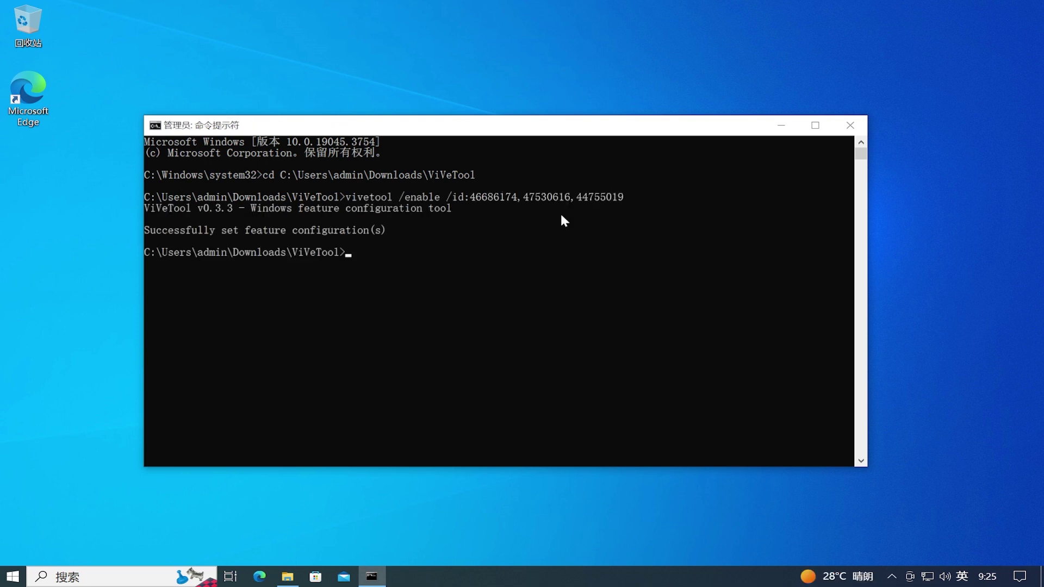
pyautogui.moveTo(348, 197); pyautogui.dragTo(627, 199)
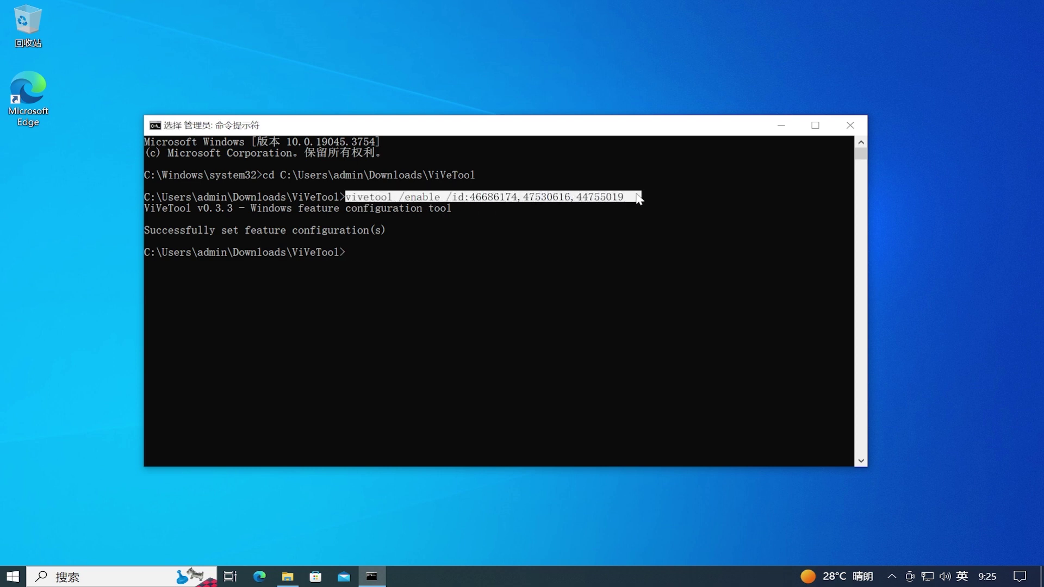
pyautogui.rightClick(427, 252)
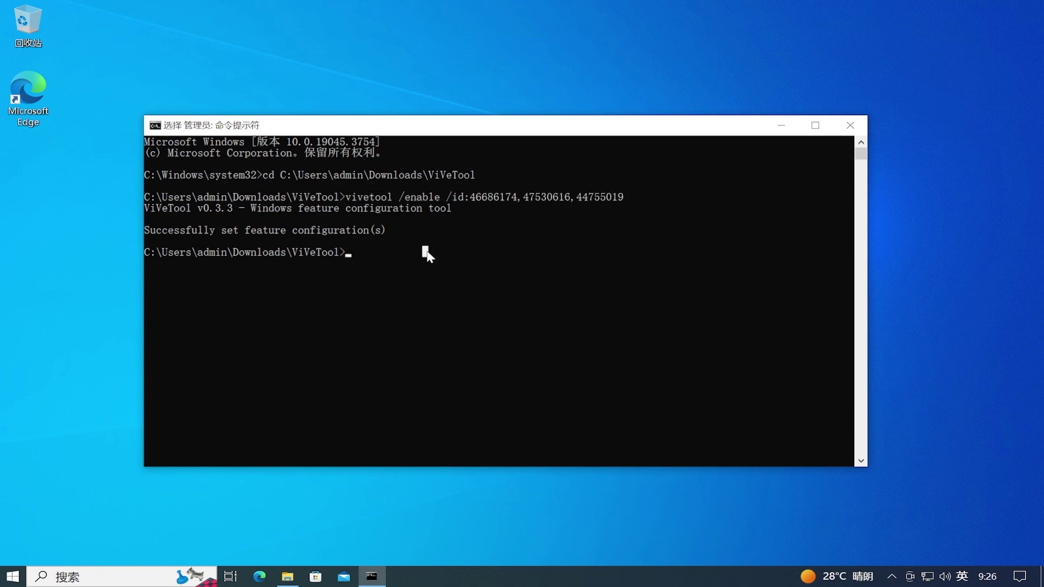
# - Close the command prompt window and restart the computer
pyautogui.click(850, 126)
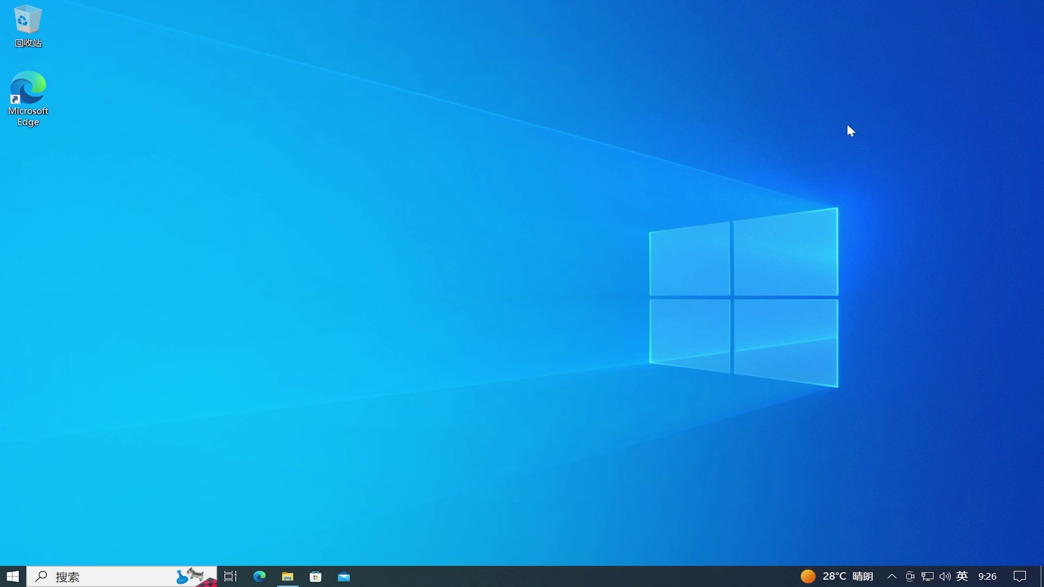
pyautogui.click(13, 576)
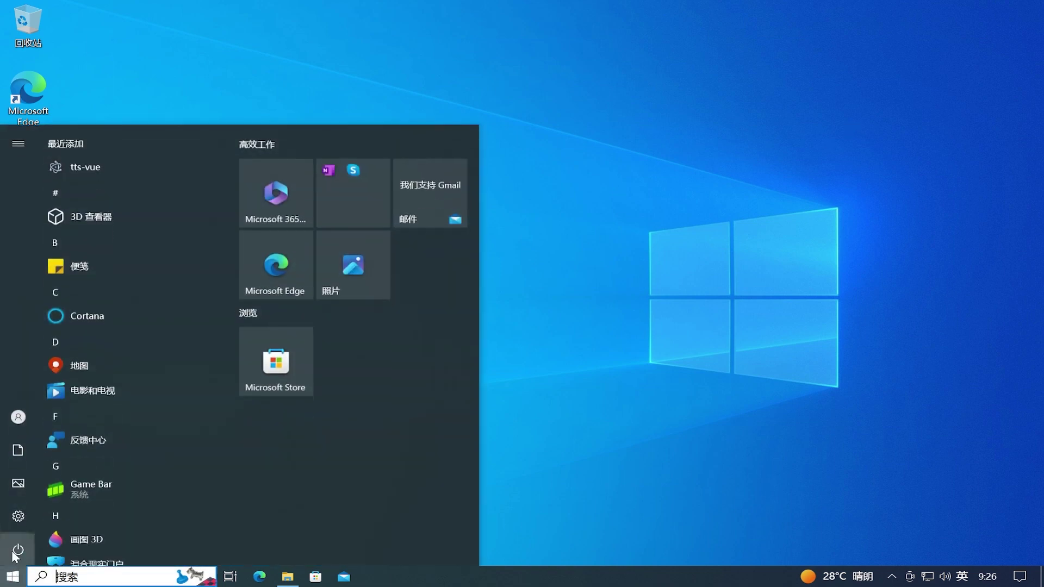
pyautogui.click(14, 551)
pyautogui.click(30, 518)
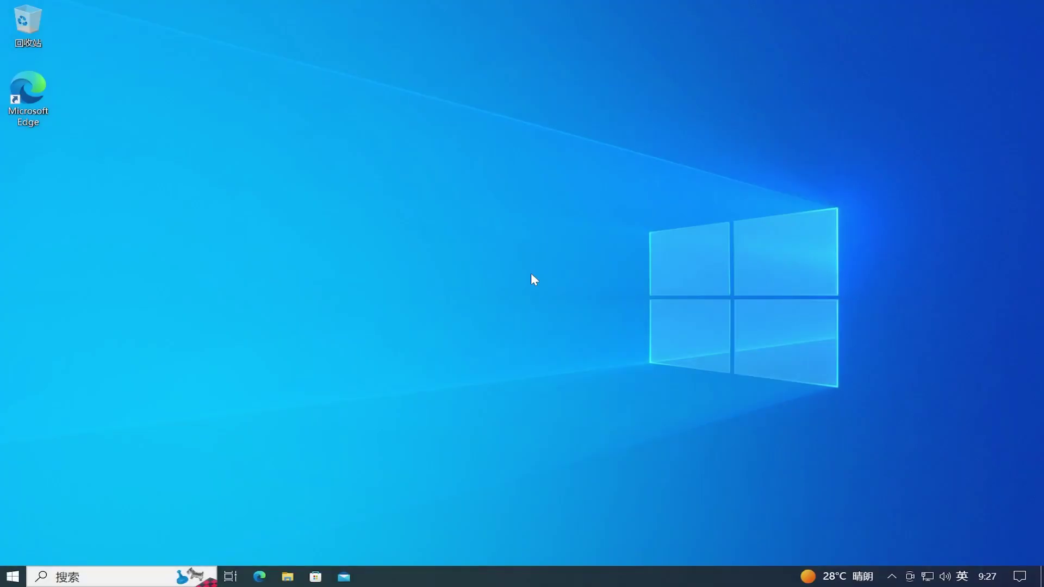
# - Launch the registry editor with the Run command regedit and approve the administrator request
pyautogui.press('super+r')
pyautogui.moveTo(254, 421); pyautogui.dragTo(552, 212)
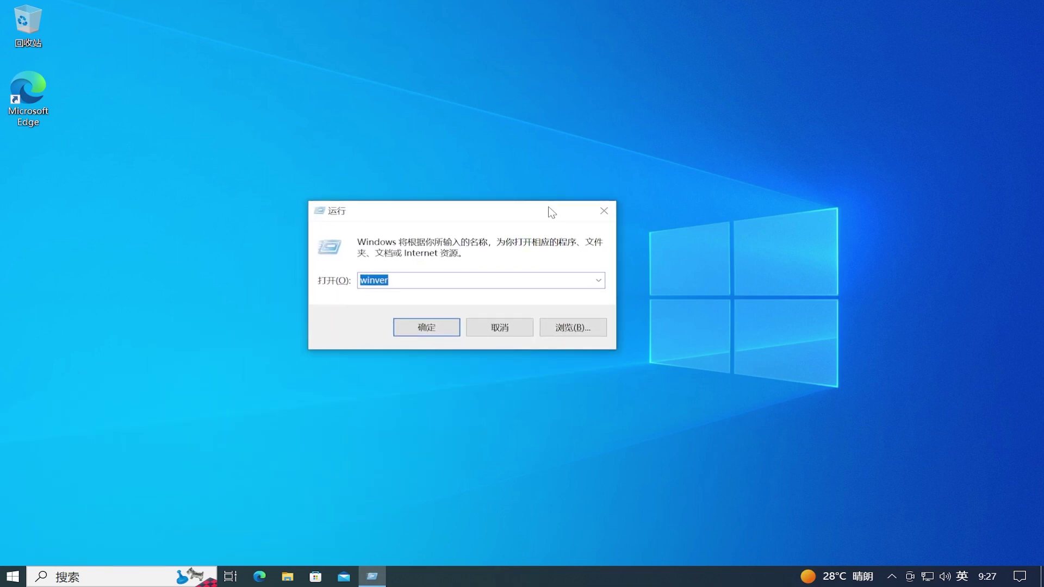
pyautogui.write('regedit')
pyautogui.click(417, 330)
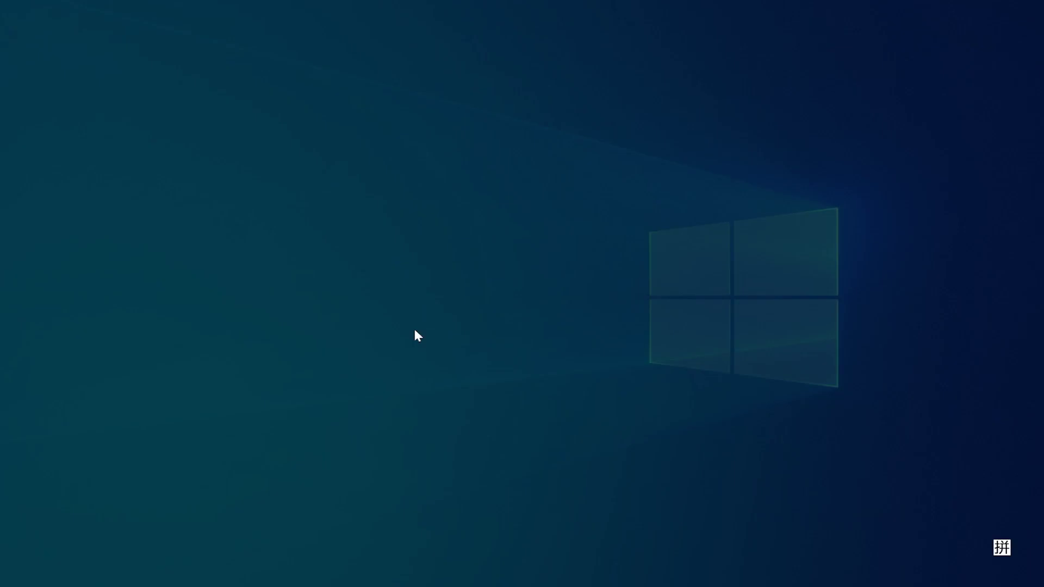
pyautogui.click(423, 361)
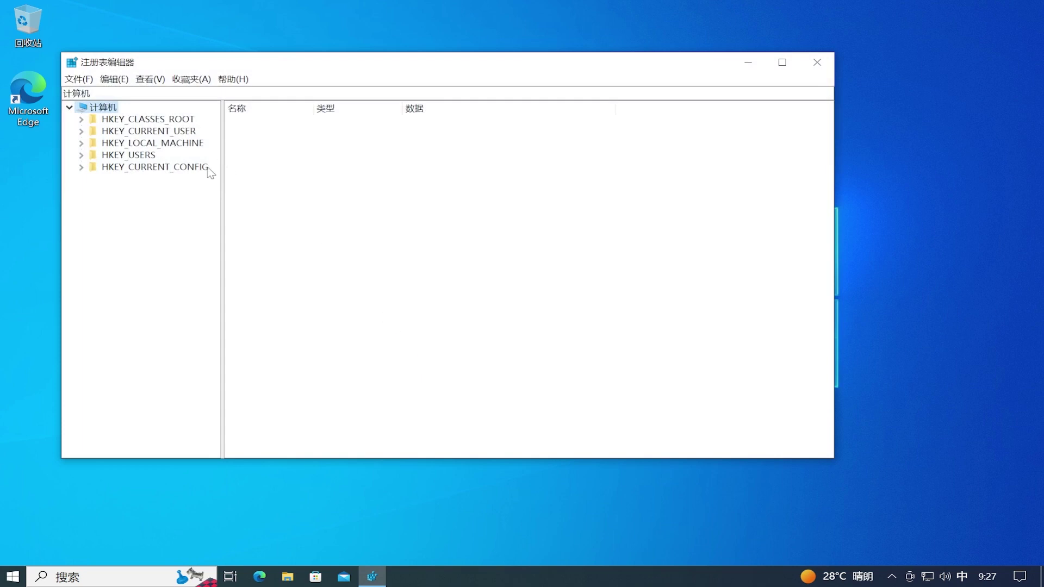
# - Expand the registry tree to HKEY_CURRENT_USER\SOFTWARE\Microsoft\Windows, widen the key tree to show full names, and select the Windows key
pyautogui.doubleClick(187, 134)
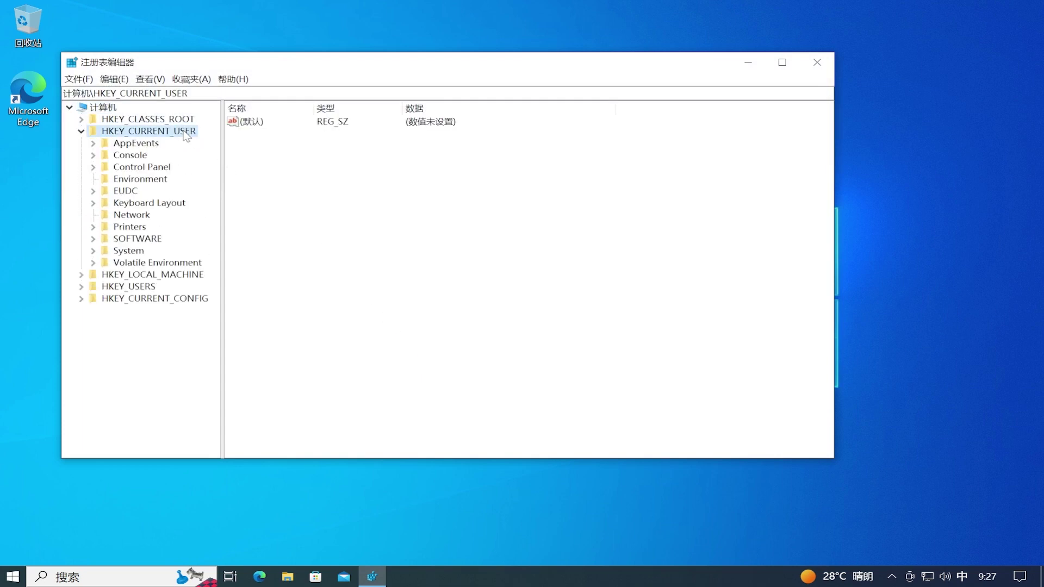
pyautogui.doubleClick(151, 243)
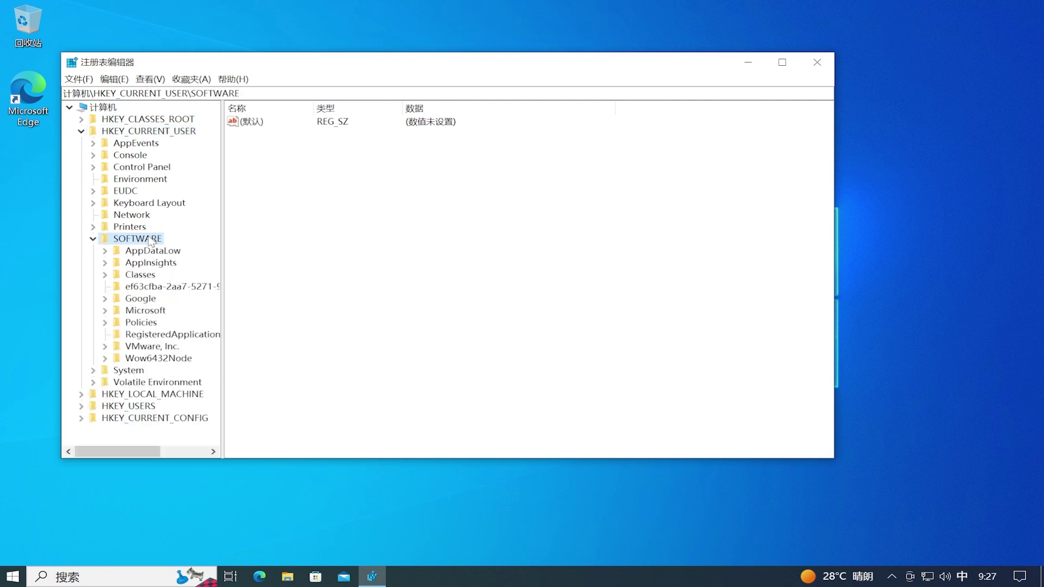
pyautogui.doubleClick(154, 311)
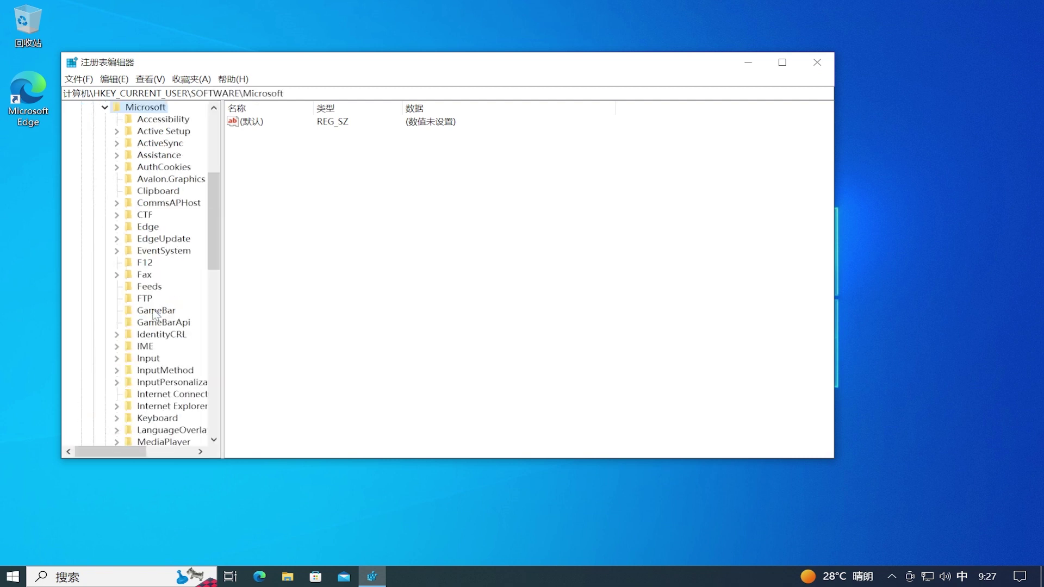
pyautogui.press('w')
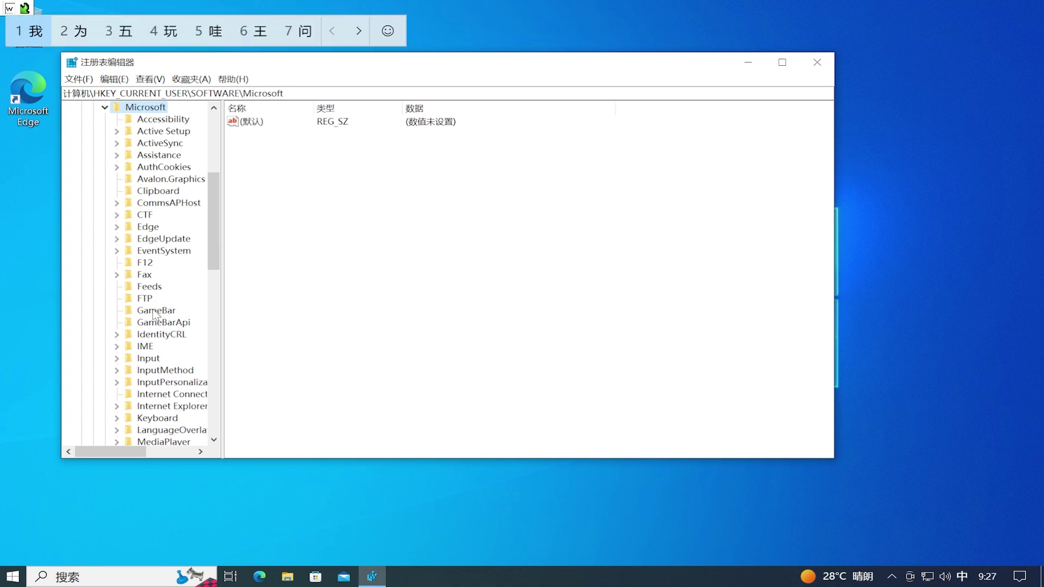
pyautogui.press('shift')
pyautogui.scroll(-2, 154, 315)
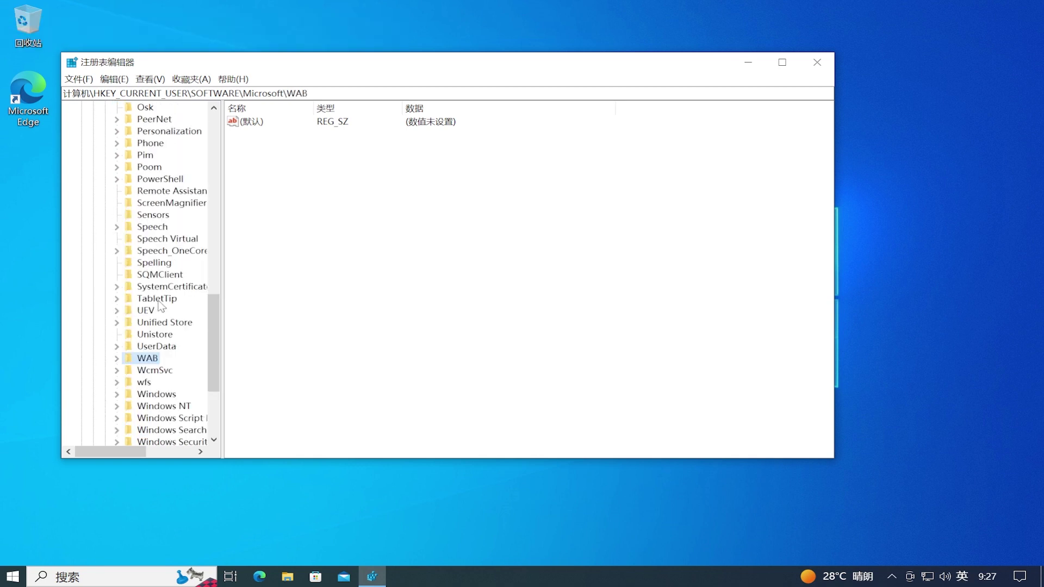
pyautogui.scroll(-3, 159, 306)
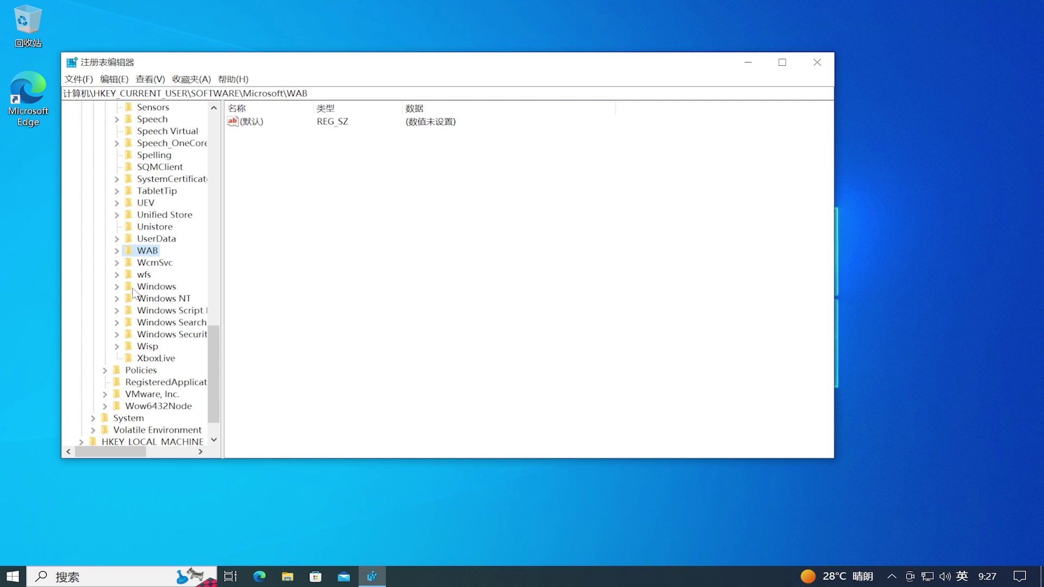
pyautogui.click(116, 287)
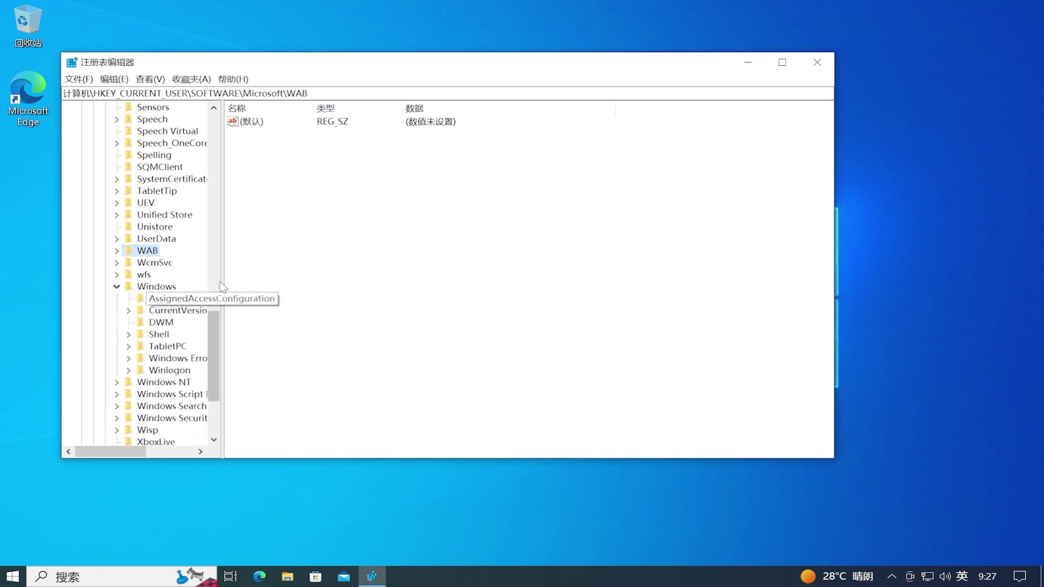
pyautogui.moveTo(221, 280); pyautogui.dragTo(326, 280)
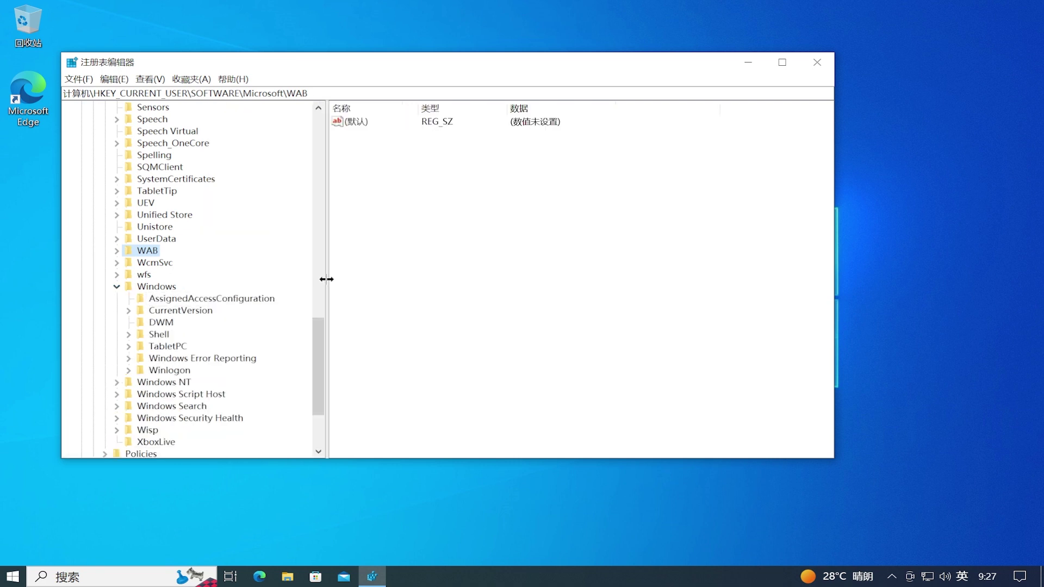
pyautogui.click(163, 287)
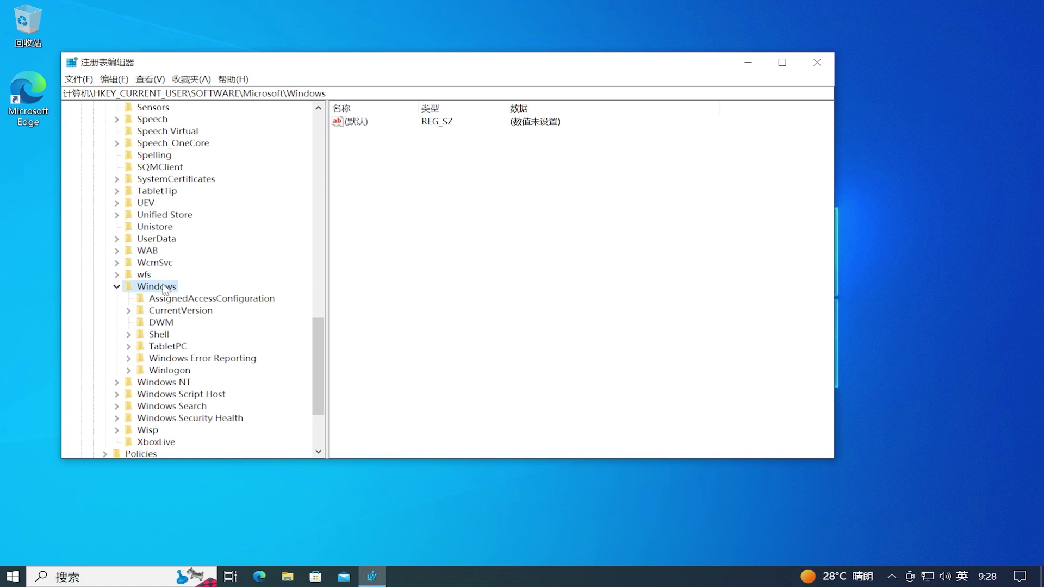
# - Expand the Shell and Copilot keys under Windows and select the BingChat key
pyautogui.doubleClick(164, 334)
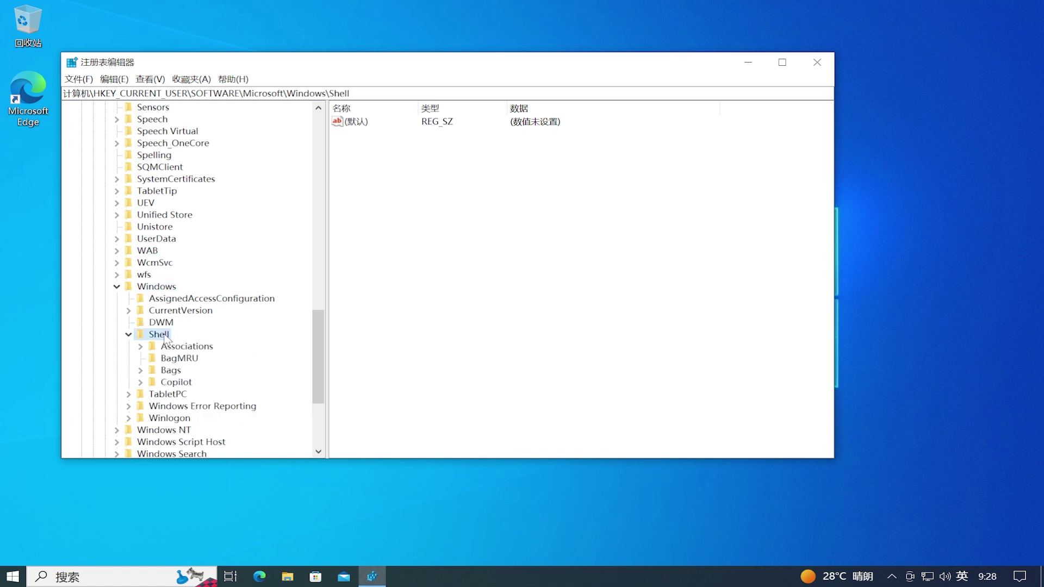
pyautogui.click(180, 384)
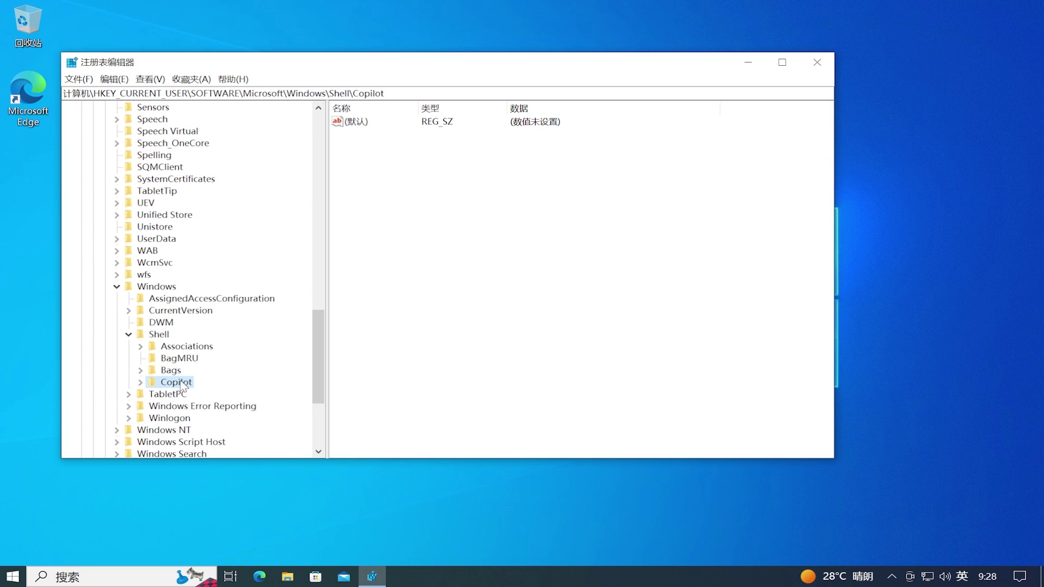
pyautogui.doubleClick(181, 383)
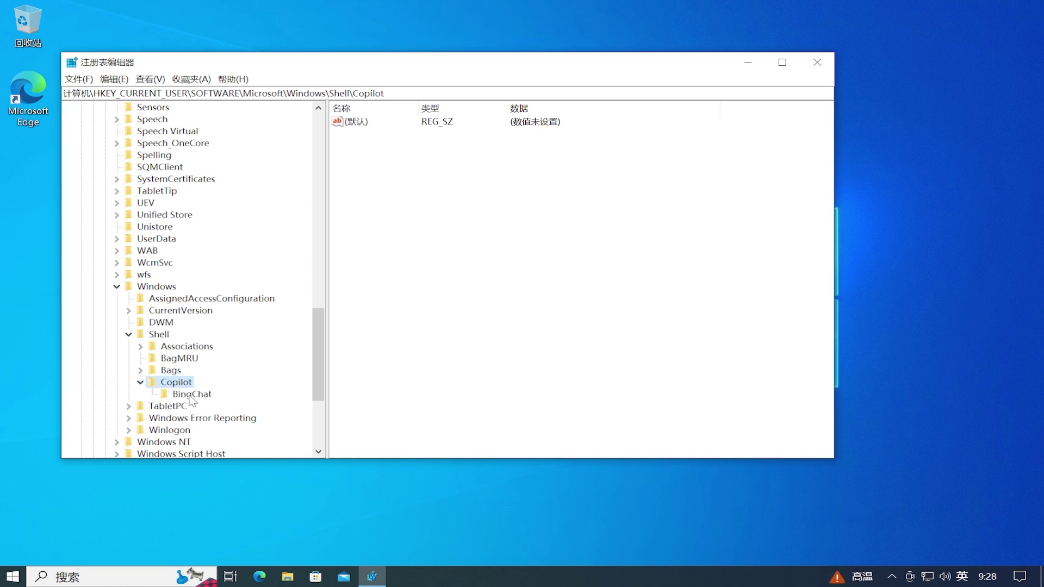
pyautogui.click(191, 395)
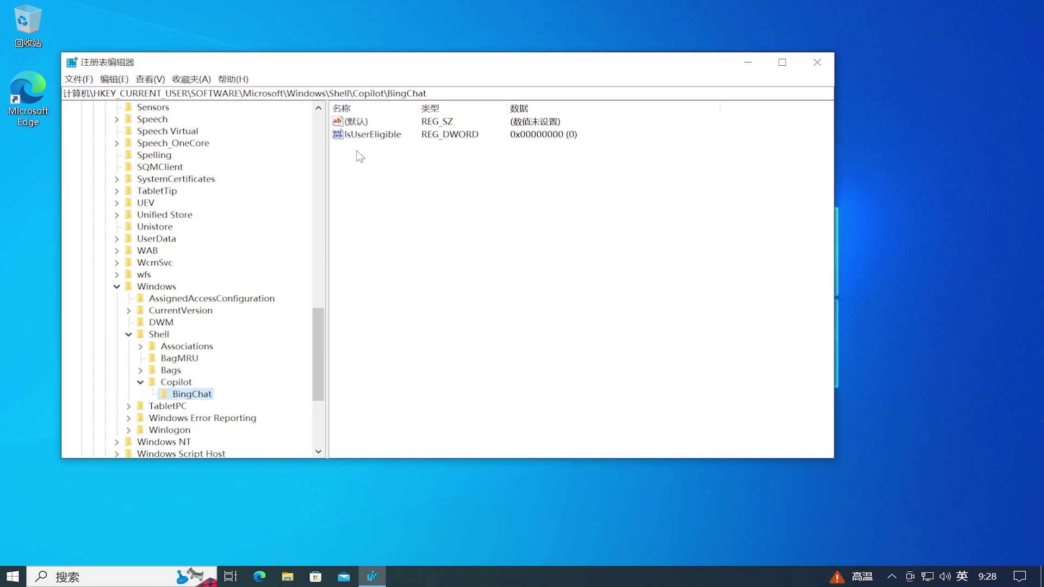
# - Set the IsUserEligible DWORD value of the BingChat key to 1 and minimize the registry editor
pyautogui.doubleClick(359, 134)
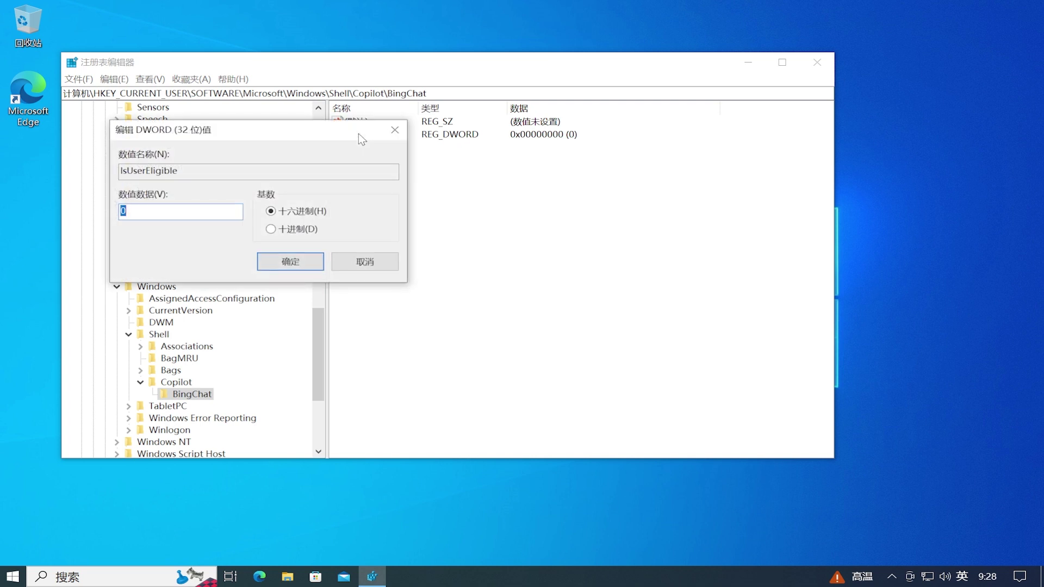
pyautogui.write('1')
pyautogui.click(305, 262)
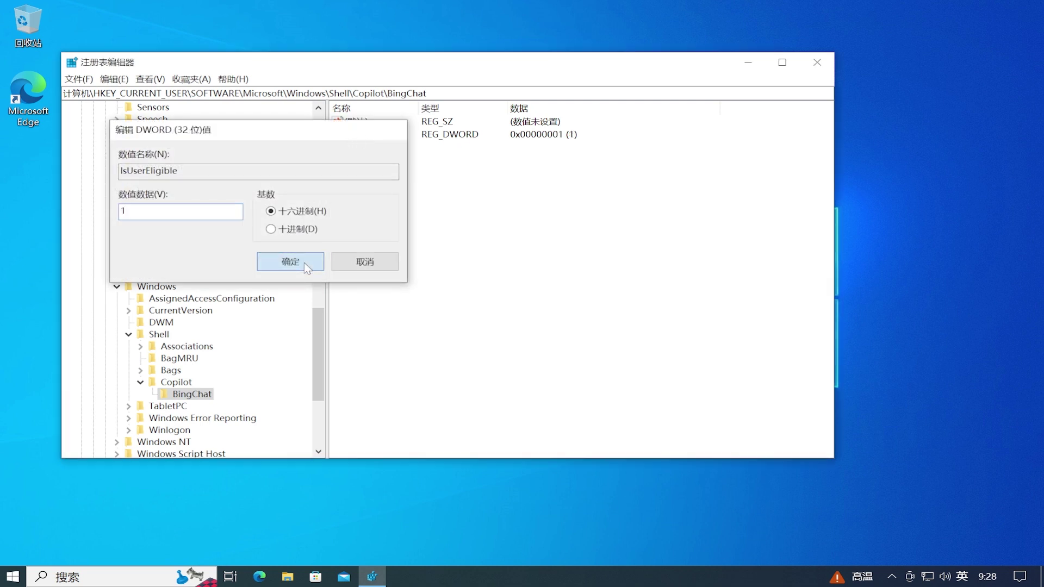
pyautogui.click(750, 63)
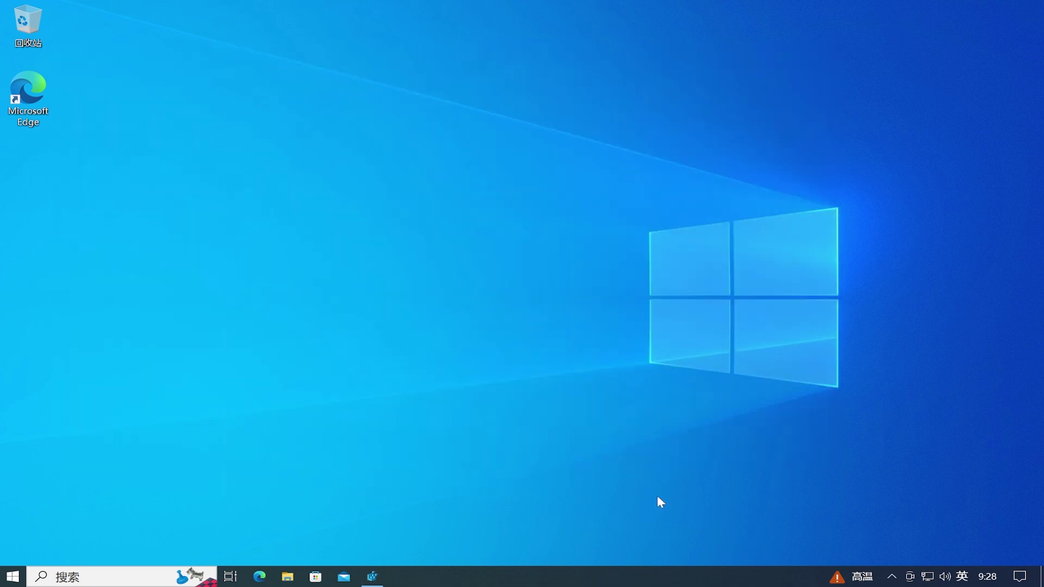
# - Show the Copilot (preview) button on the taskbar and open Copilot
pyautogui.rightClick(636, 580)
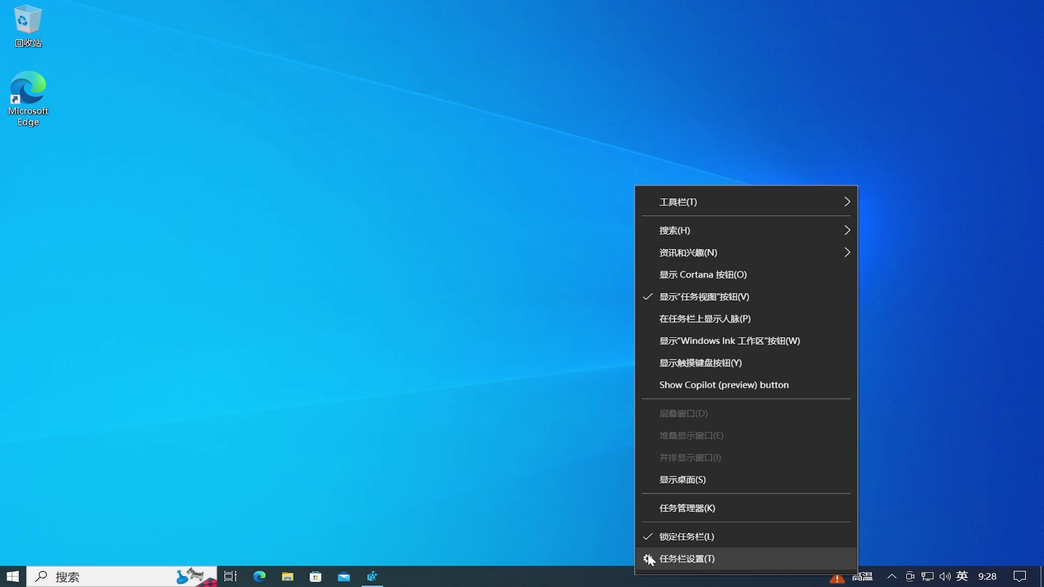
pyautogui.click(696, 386)
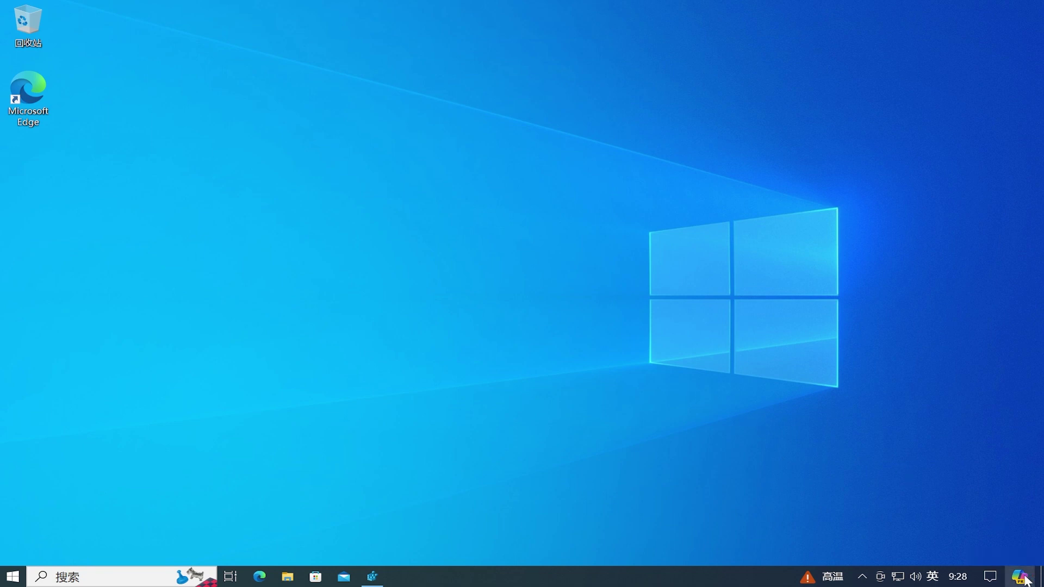
pyautogui.click(1021, 577)
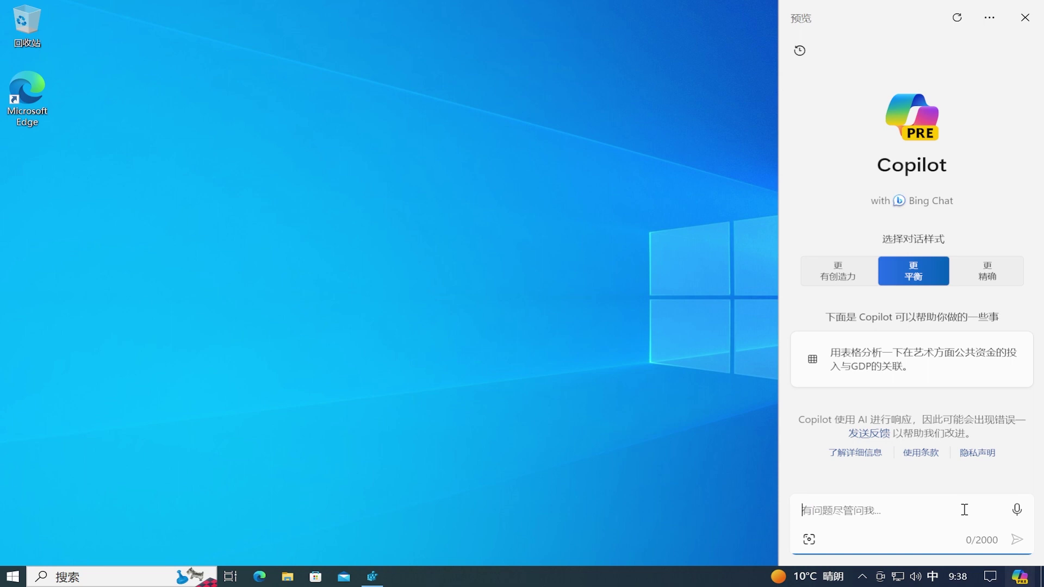
# - Send Copilot the prompt 生成一张小花猫在花园里的图片
pyautogui.write('shengchengyizhang')
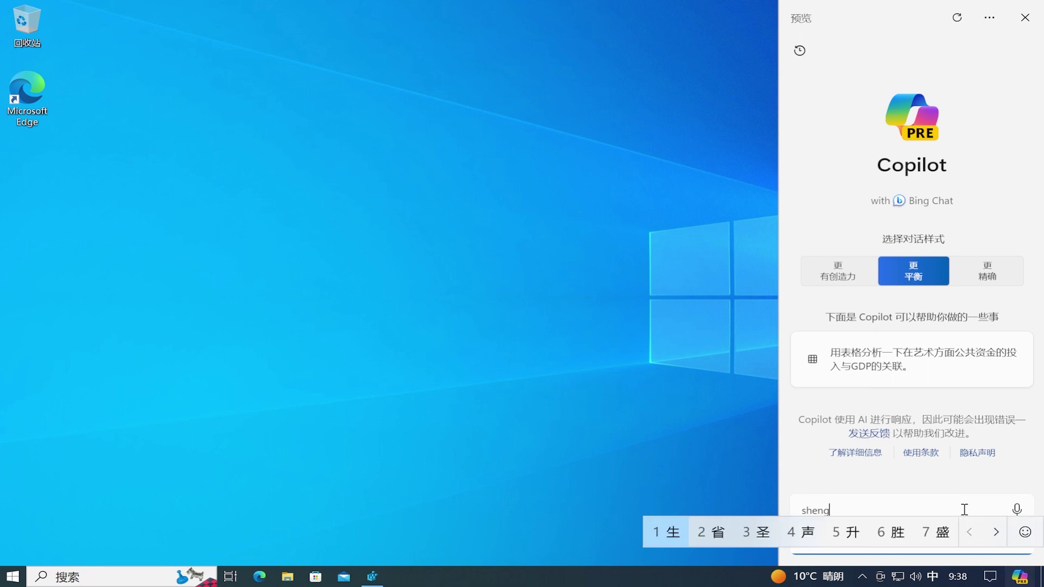
pyautogui.press('space')
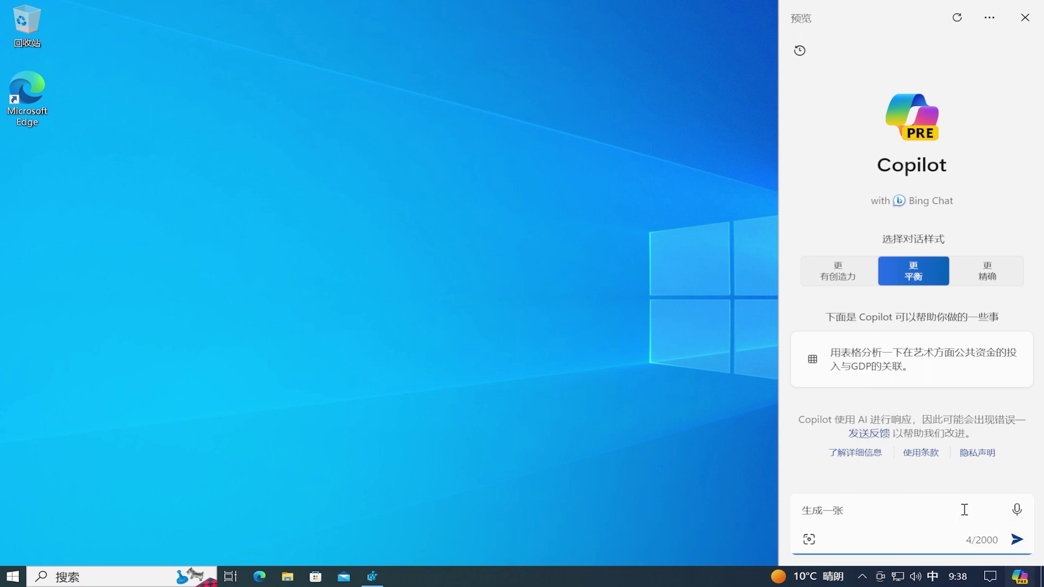
pyautogui.write('xiaohuamao')
pyautogui.press('space')
pyautogui.write('zai')
pyautogui.press('space')
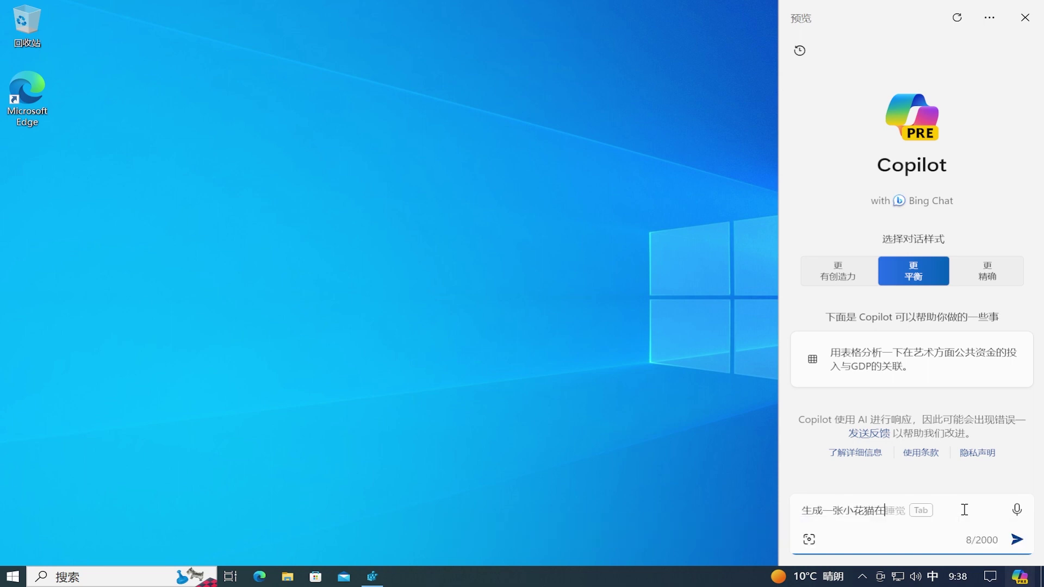
pyautogui.write('huayuanli')
pyautogui.press('space')
pyautogui.write('de')
pyautogui.press('space')
pyautogui.write('tupian')
pyautogui.press('space')
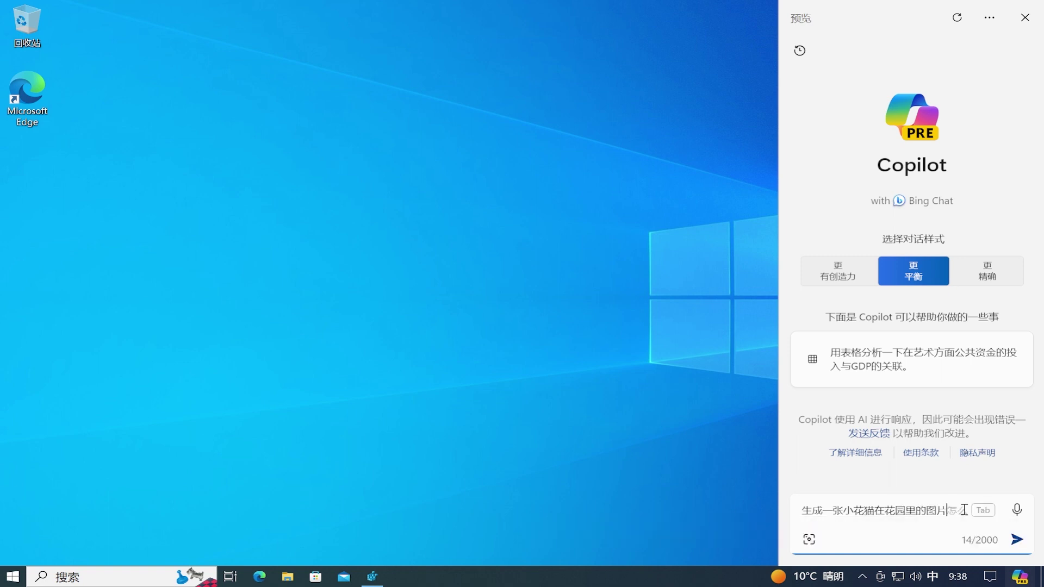
pyautogui.press('Return')
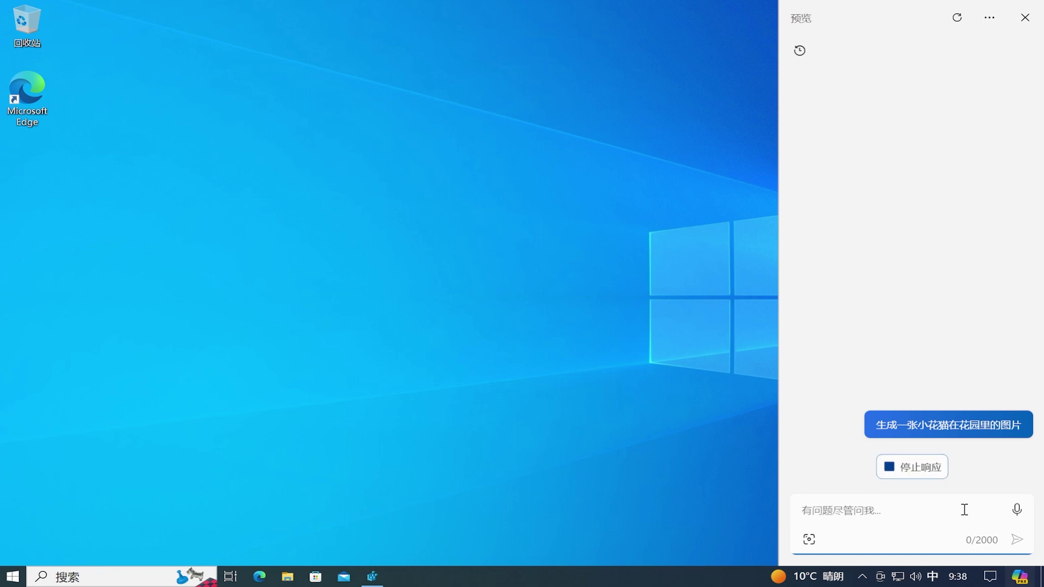